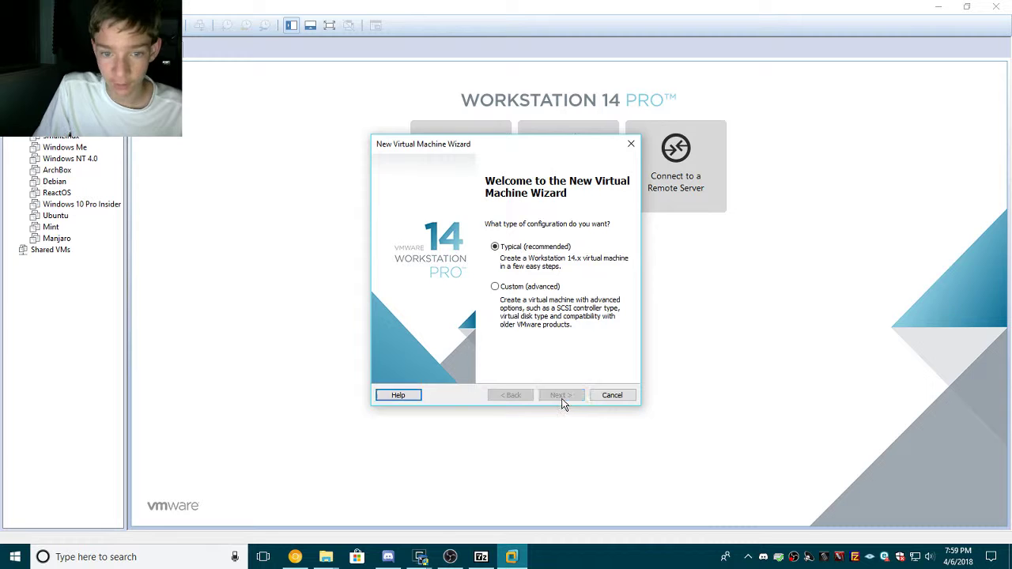
Keep the Typical setup, choose Installer disc image file, and browse into Downloads for the ISO.
{"action": "left_click", "coordinate": [561, 395]}
{"action": "left_click", "coordinate": [429, 275]}
{"action": "left_click", "coordinate": [594, 290]}
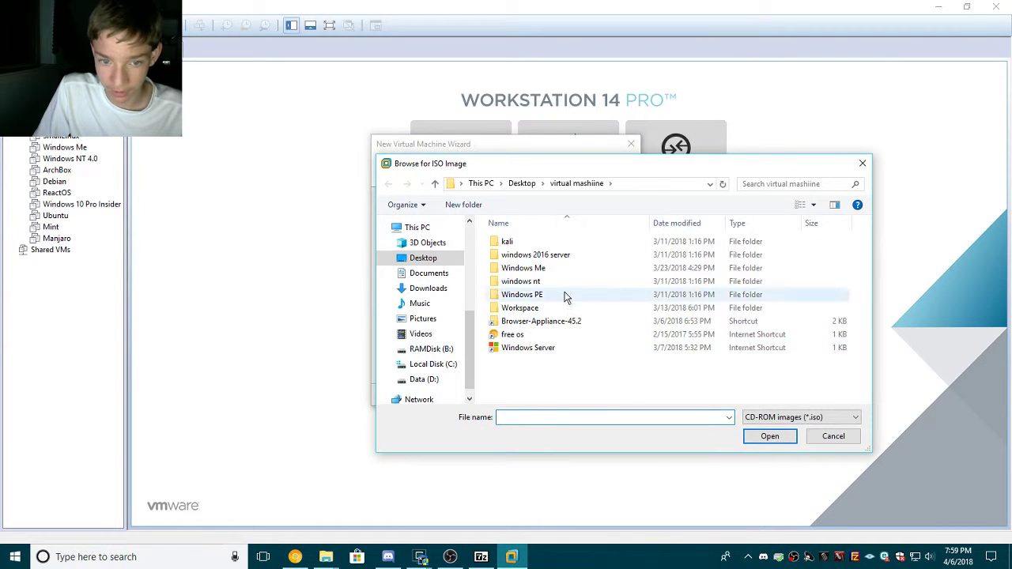
{"action": "left_click", "coordinate": [428, 289]}
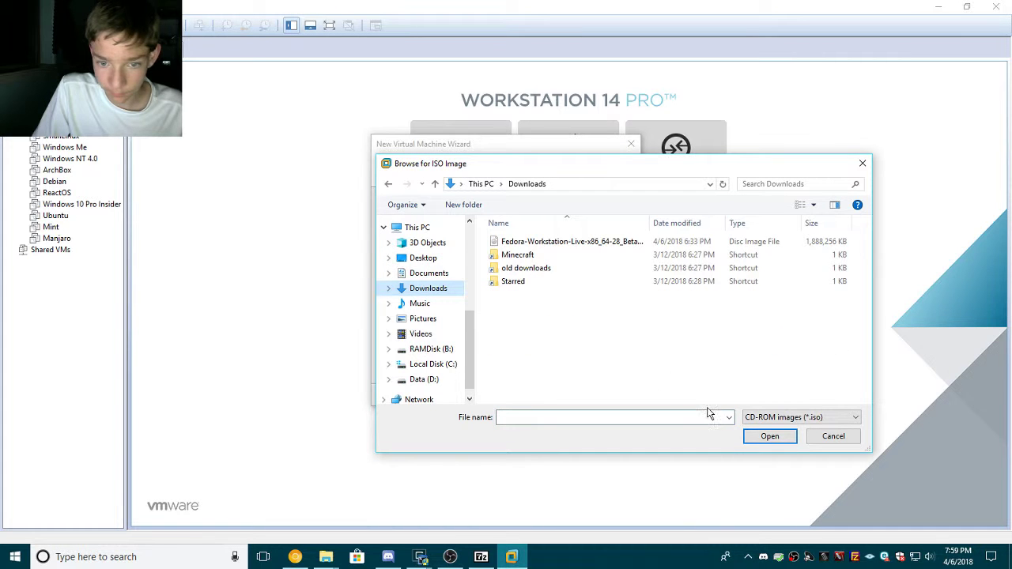
Locate the Fedora Workstation ISO, checking Downloads and then the 'virtual mashiine' folder, and close File Explorer.
{"action": "mouse_move", "coordinate": [326, 557]}
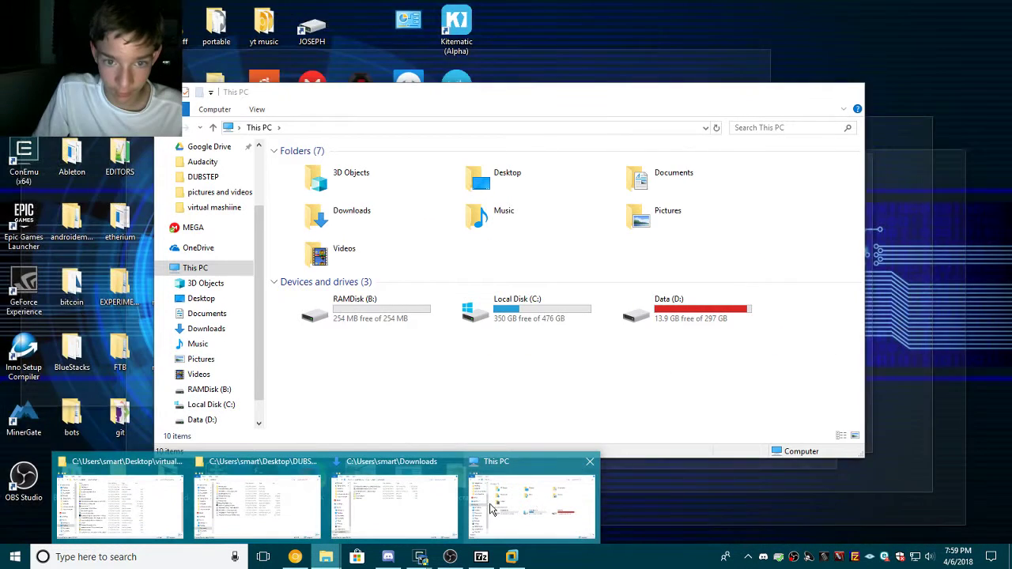
{"action": "left_click", "coordinate": [531, 507]}
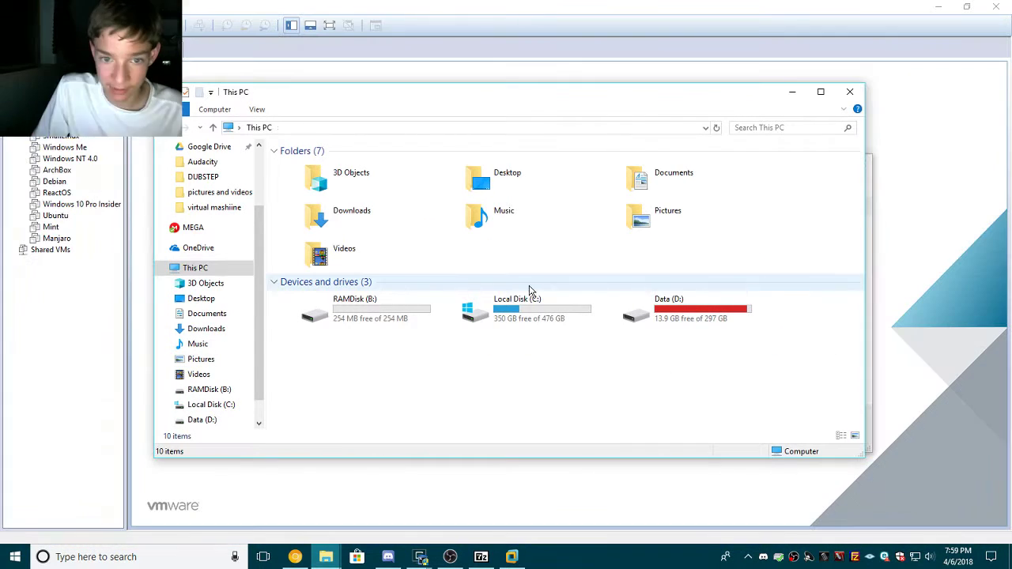
{"action": "double_click", "coordinate": [357, 221]}
{"action": "left_click", "coordinate": [338, 169]}
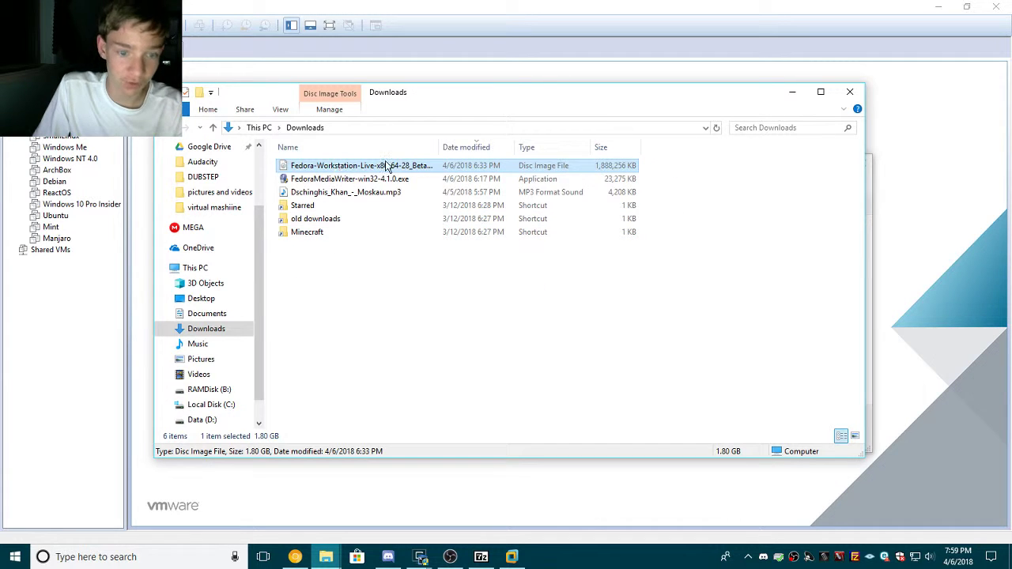
{"action": "left_click", "coordinate": [184, 128]}
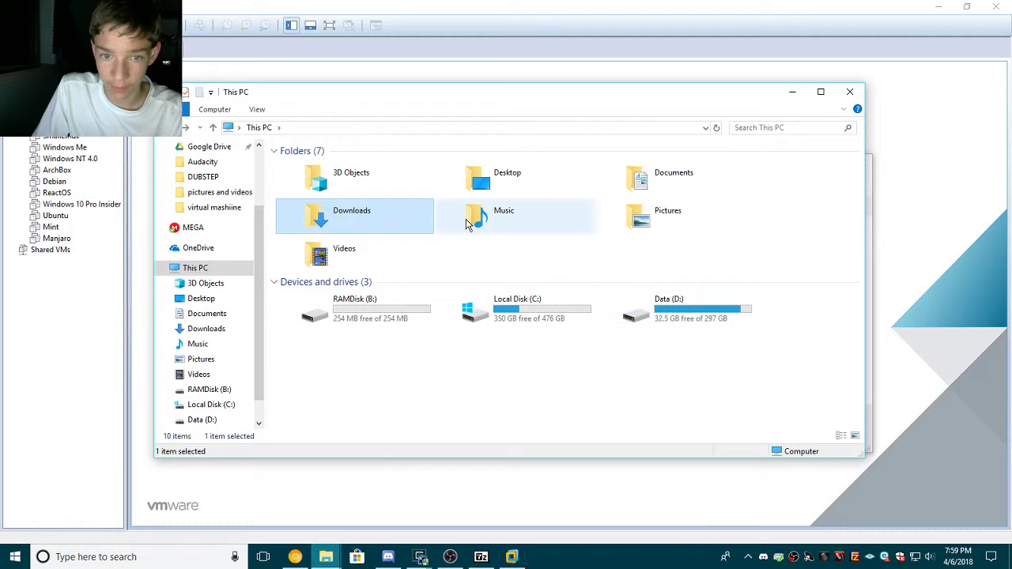
{"action": "left_click", "coordinate": [215, 207]}
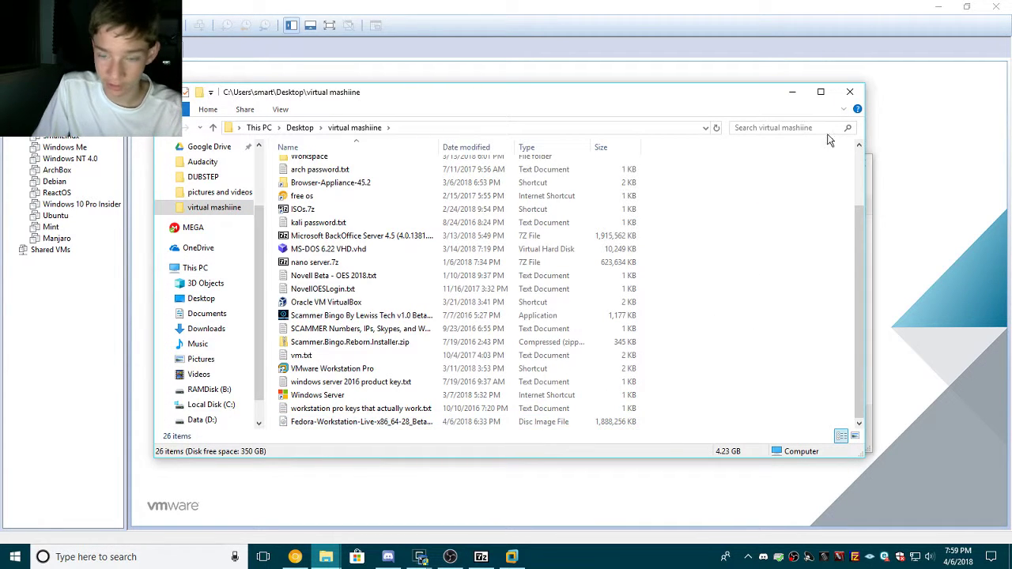
{"action": "left_click", "coordinate": [849, 92]}
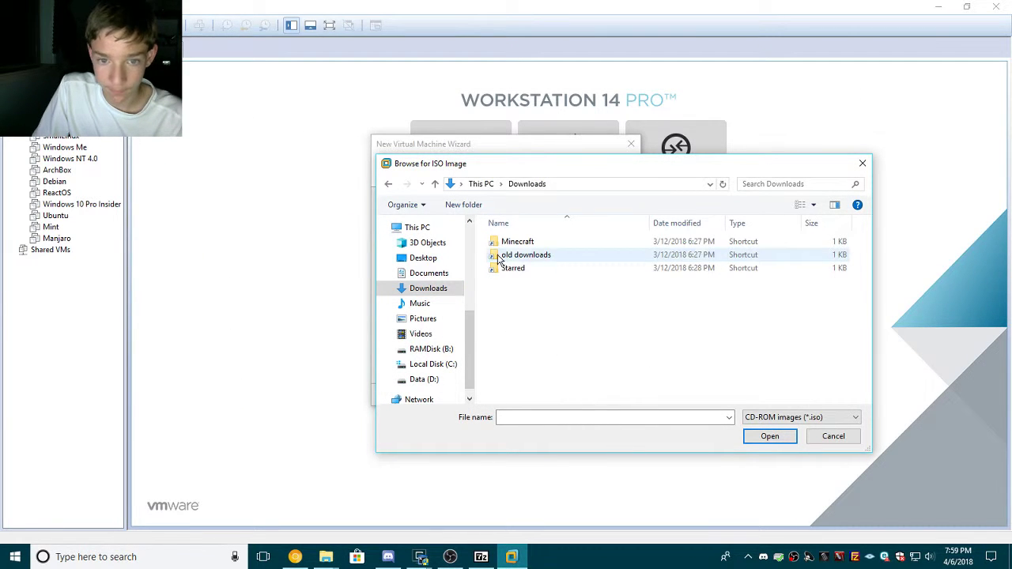
Pick the Fedora ISO from the 'virtual mashiine' folder and inspect its full path.
{"action": "left_click", "coordinate": [389, 184]}
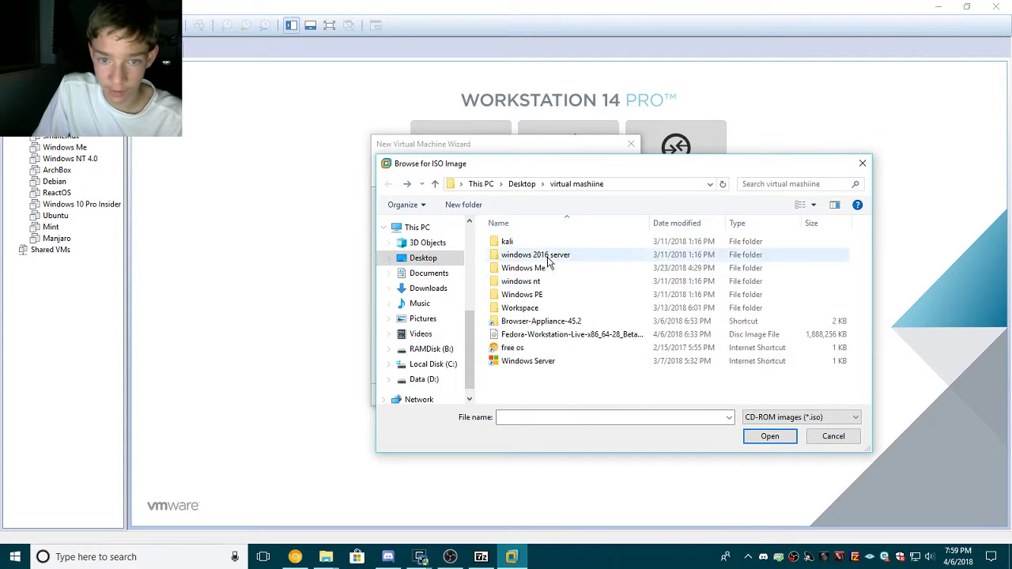
{"action": "left_click", "coordinate": [628, 335]}
{"action": "left_click", "coordinate": [783, 440]}
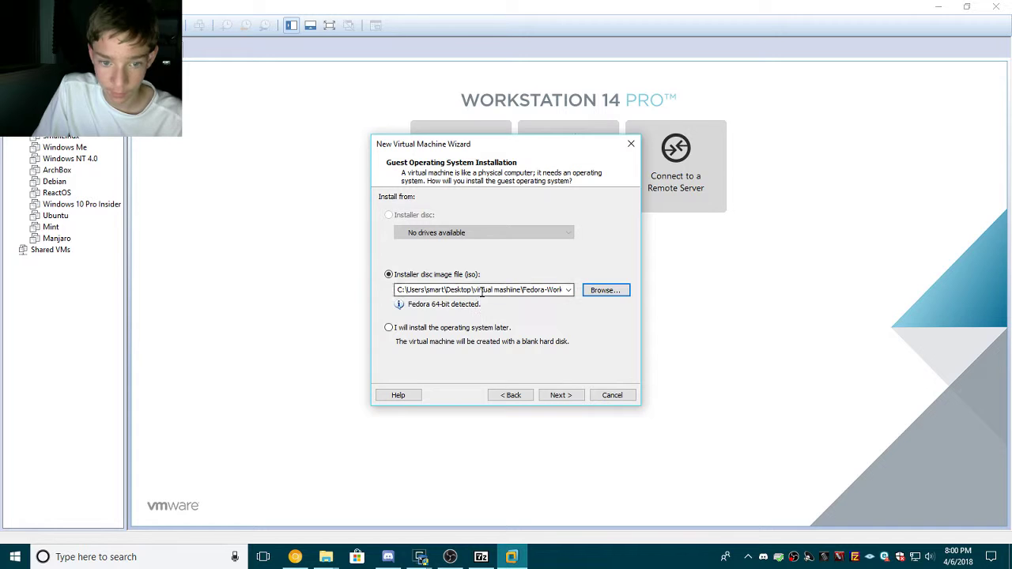
{"action": "left_click", "coordinate": [522, 290]}
{"action": "left_click_drag", "start_coordinate": [509, 291], "coordinate": [599, 291]}
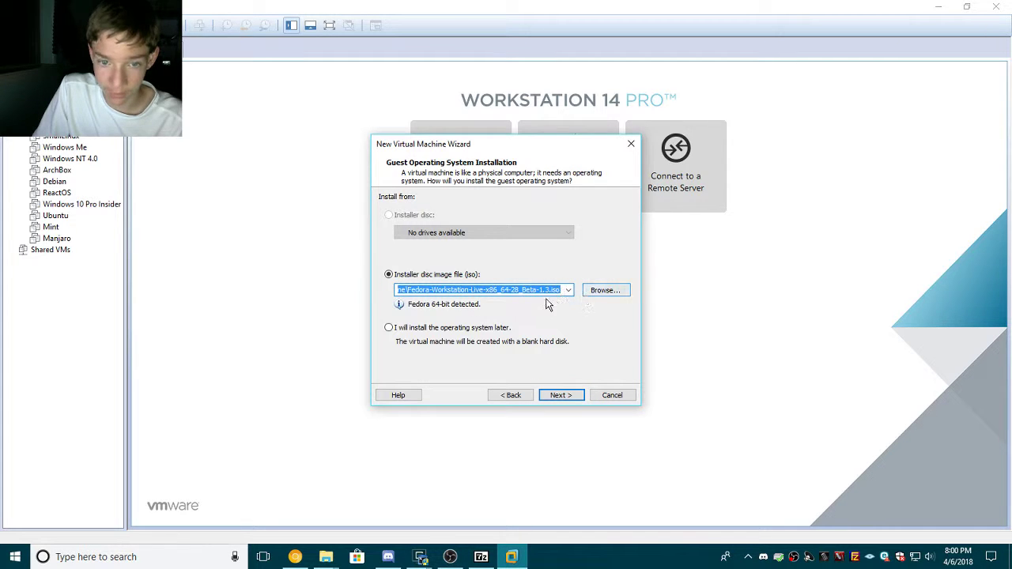
{"action": "left_click", "coordinate": [522, 290]}
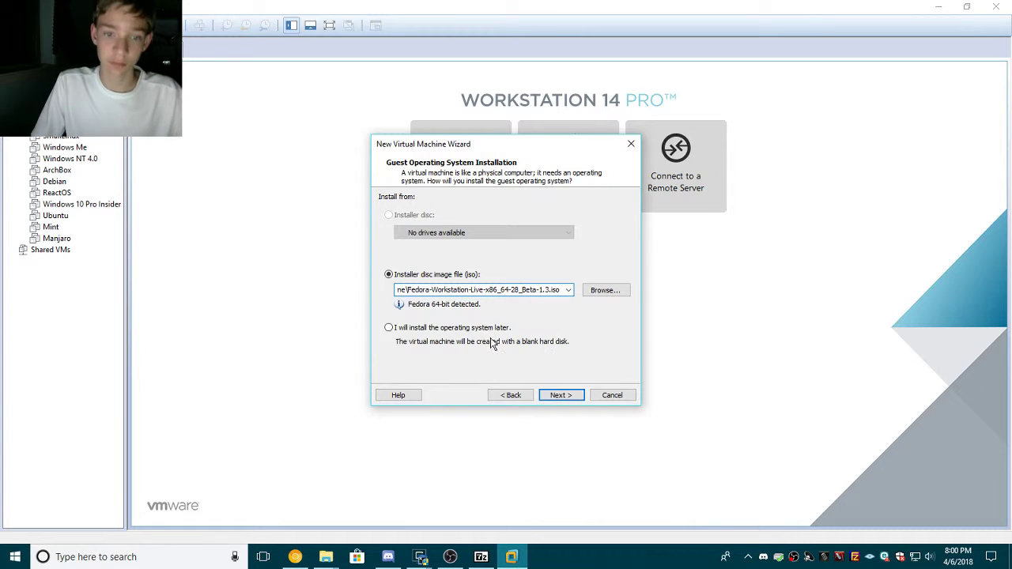
Name the virtual machine Fedora and set its maximum disk size to 64 GB.
{"action": "left_click", "coordinate": [561, 395]}
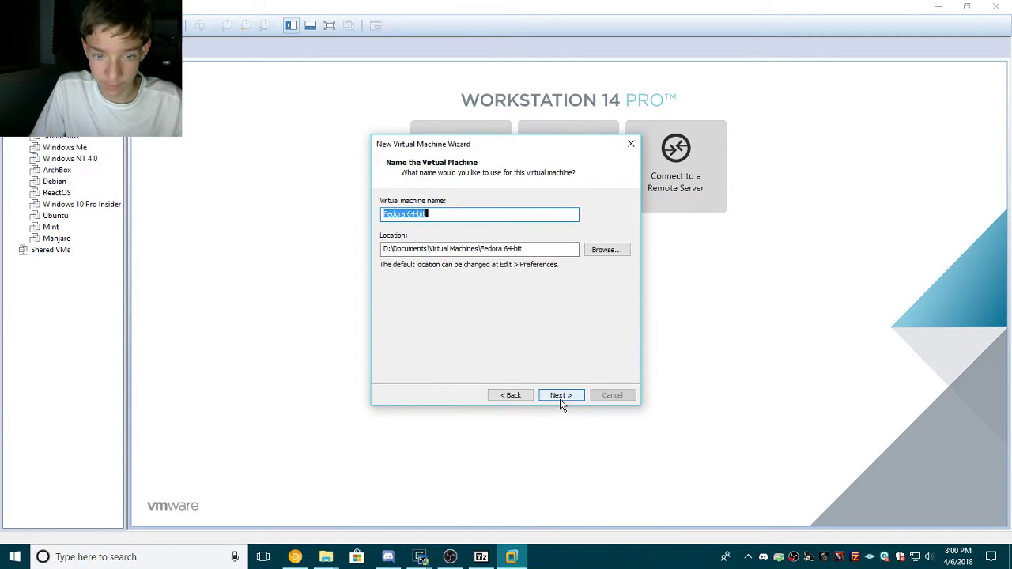
{"action": "left_click", "coordinate": [453, 216]}
{"action": "key", "text": "BackSpace"}
{"action": "key", "text": "BackSpace"}
{"action": "key", "text": "BackSpace"}
{"action": "key", "text": "BackSpace"}
{"action": "key", "text": "BackSpace"}
{"action": "key", "text": "BackSpace"}
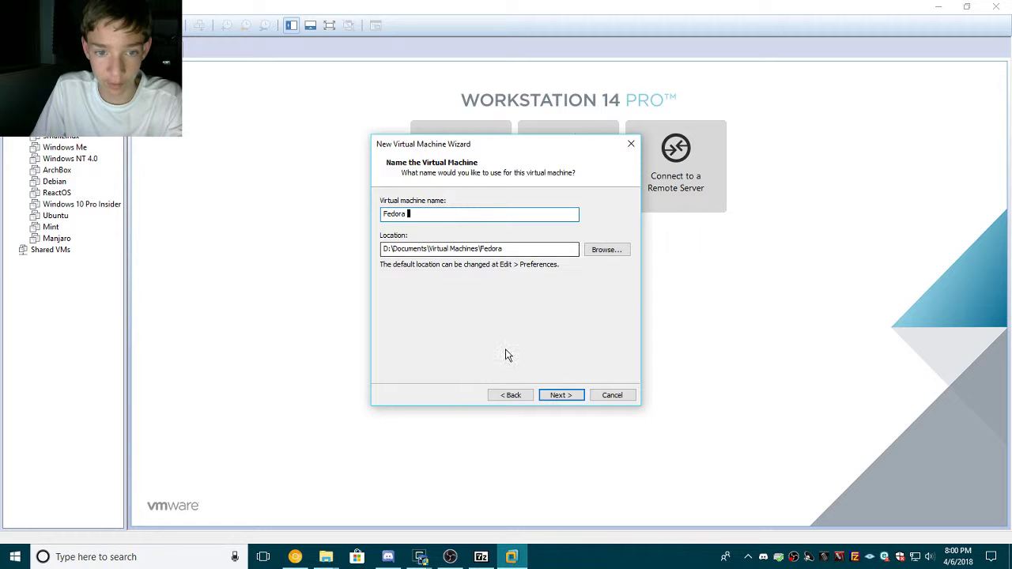
{"action": "left_click", "coordinate": [561, 395]}
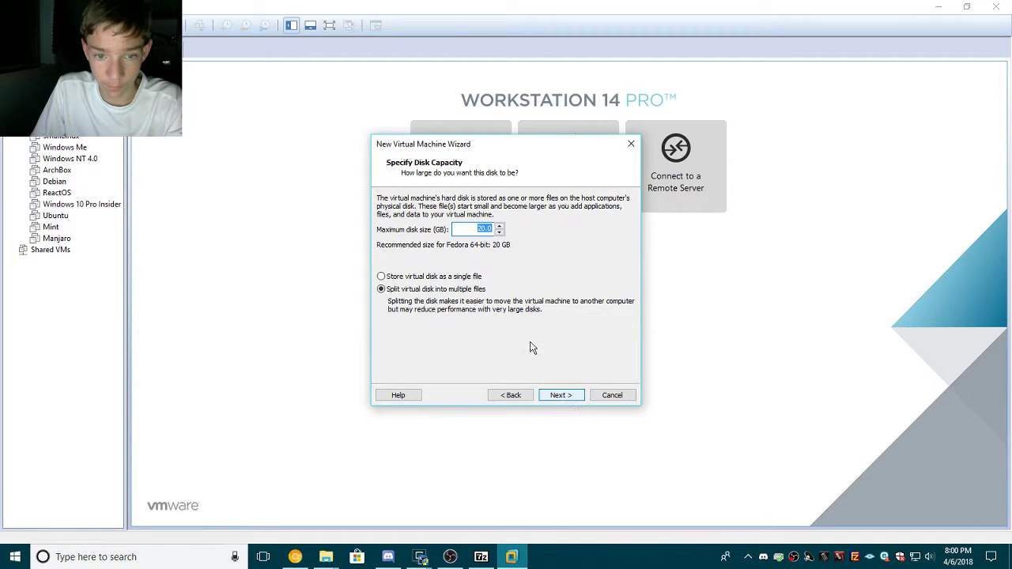
{"action": "left_click_drag", "start_coordinate": [470, 229], "coordinate": [482, 229]}
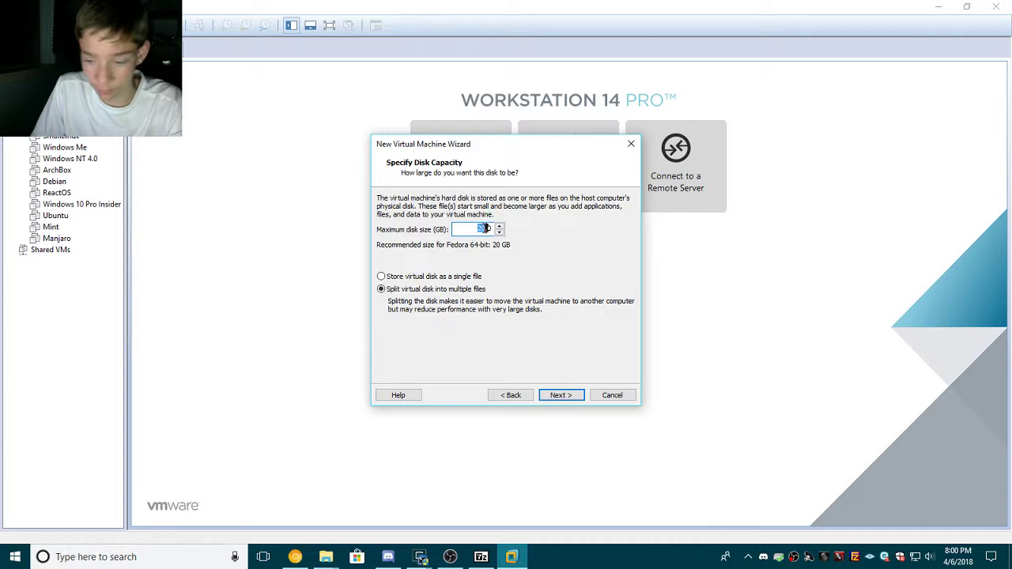
{"action": "type", "text": "60"}
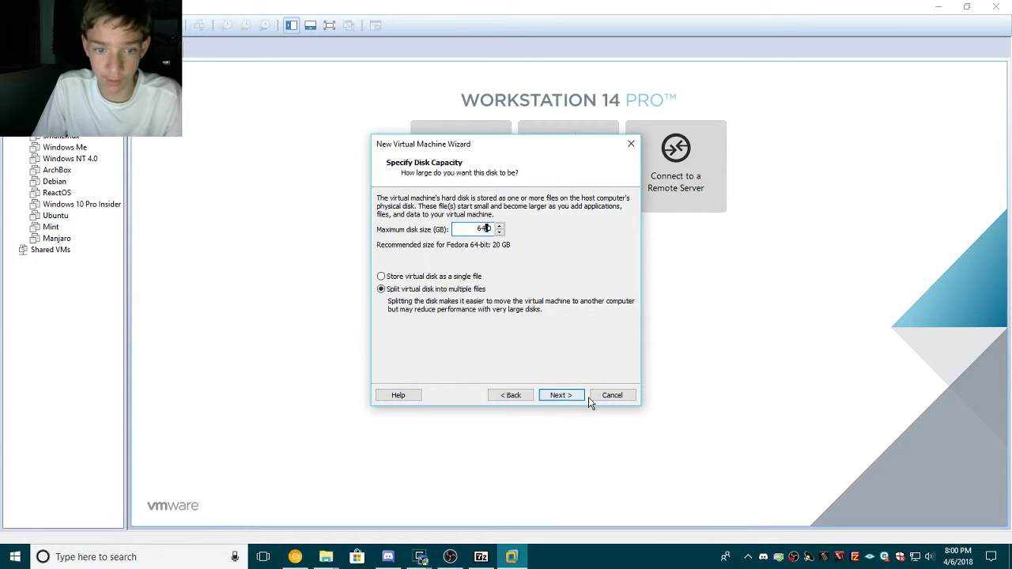
{"action": "left_click", "coordinate": [560, 395]}
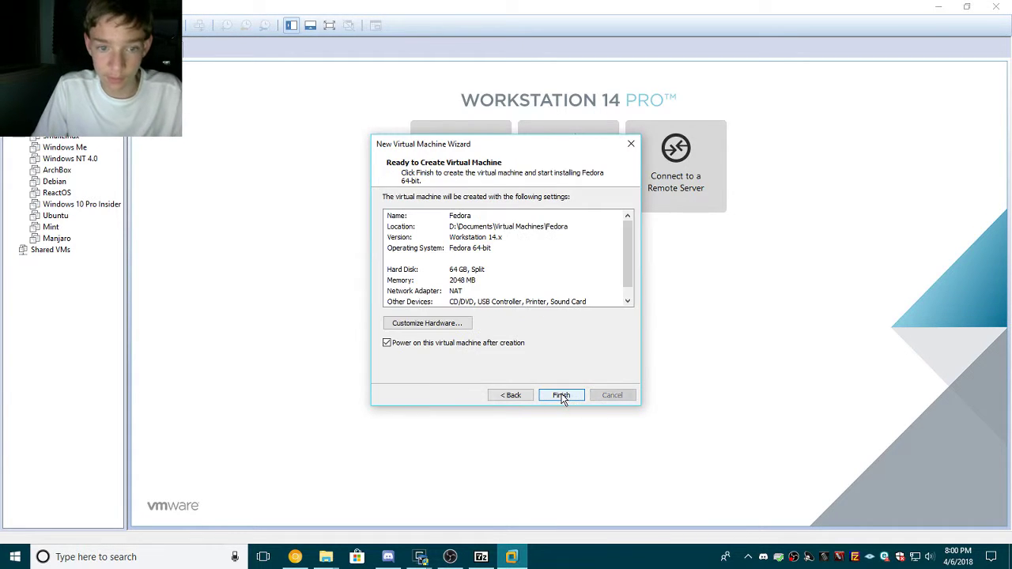
Give the Fedora VM 4 GB of memory and 2 cores per processor, then finish creating it.
{"action": "left_click", "coordinate": [456, 325]}
{"action": "left_click_drag", "start_coordinate": [561, 244], "coordinate": [567, 240]}
{"action": "left_click", "coordinate": [440, 153]}
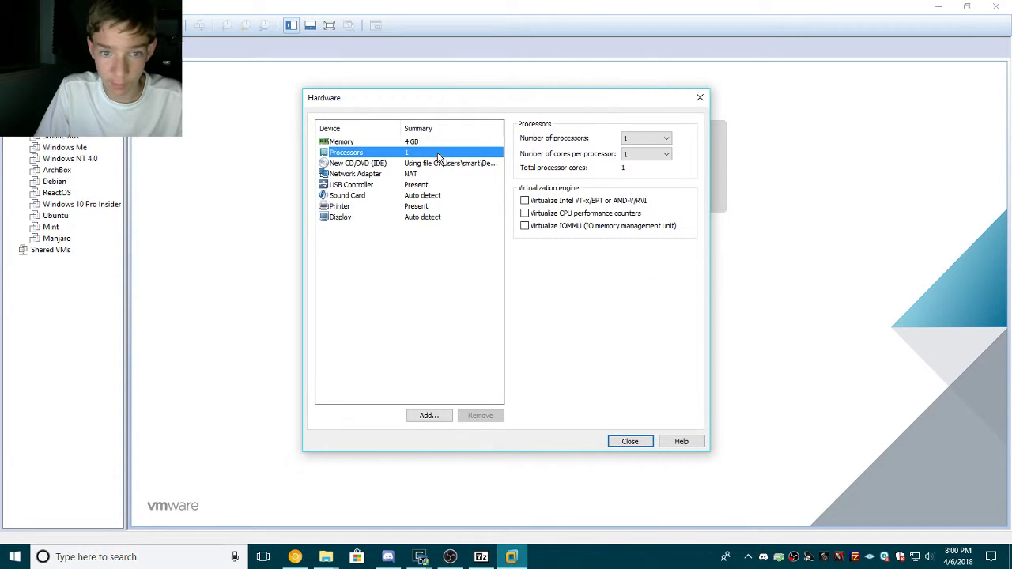
{"action": "left_click", "coordinate": [640, 156]}
{"action": "left_click", "coordinate": [629, 175]}
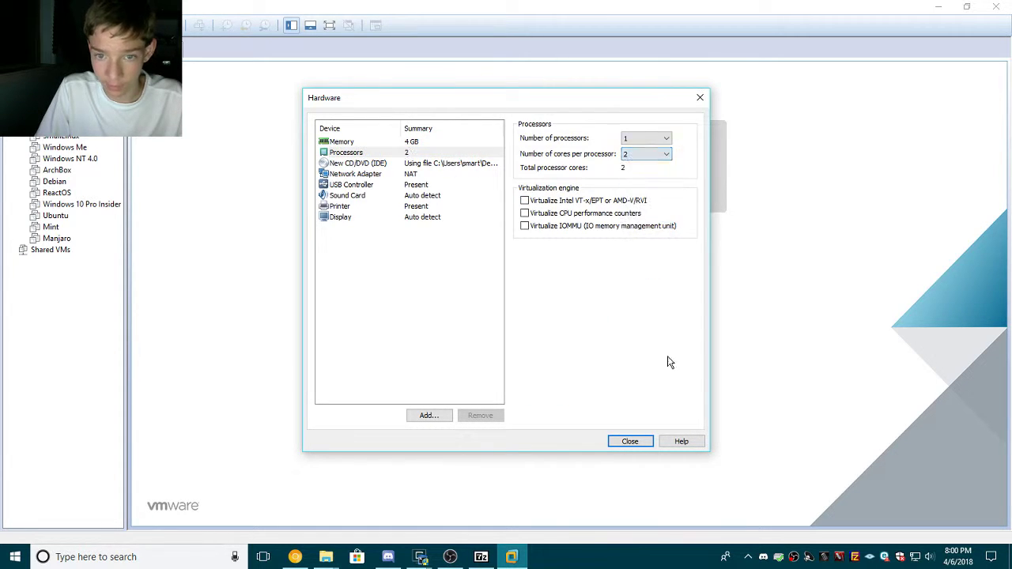
{"action": "left_click", "coordinate": [632, 442]}
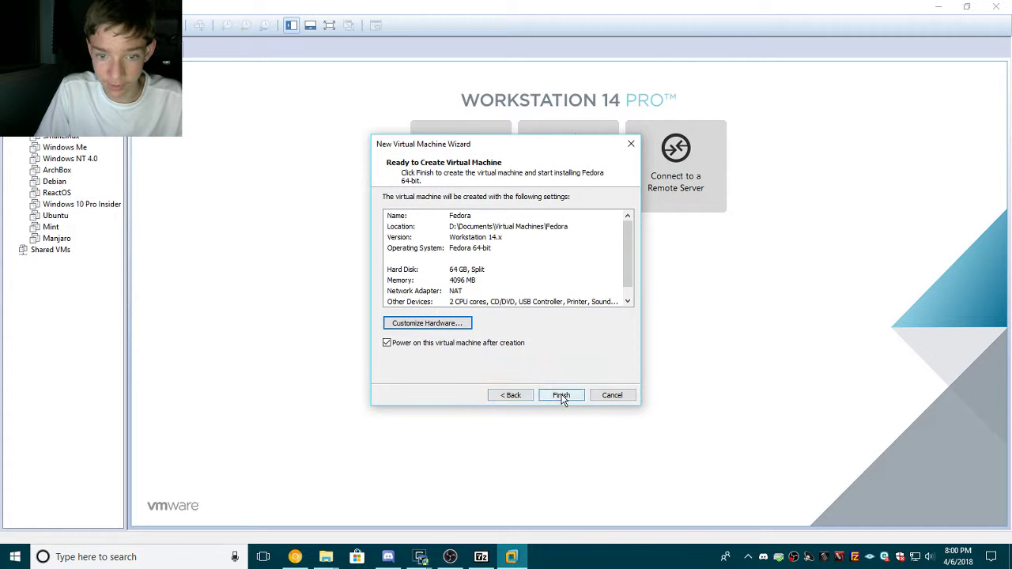
{"action": "left_click", "coordinate": [560, 397]}
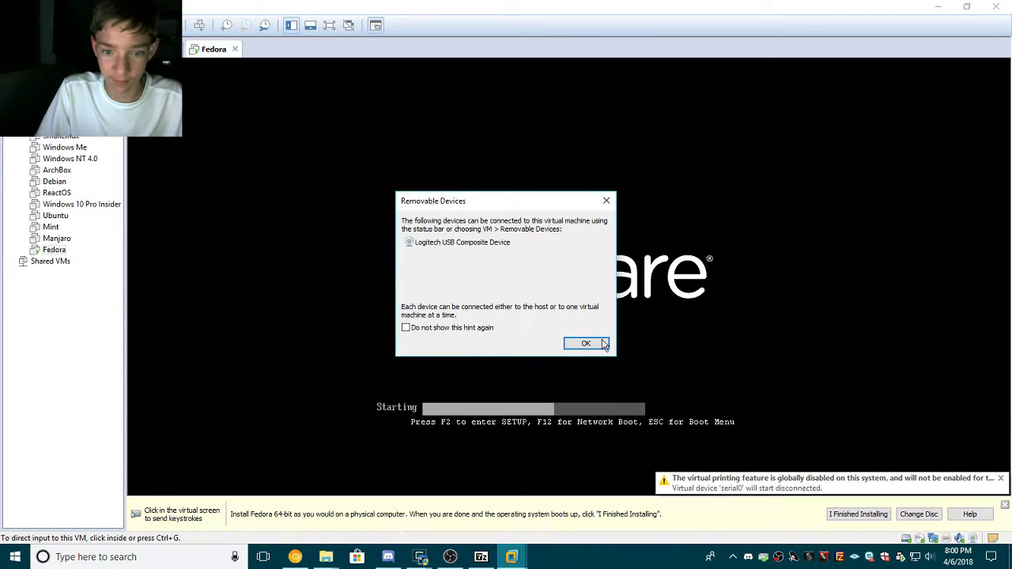
Boot the 'Test this media & start Fedora-Workstation-Live 28_Beta' entry from the boot menu.
{"action": "left_click", "coordinate": [601, 345]}
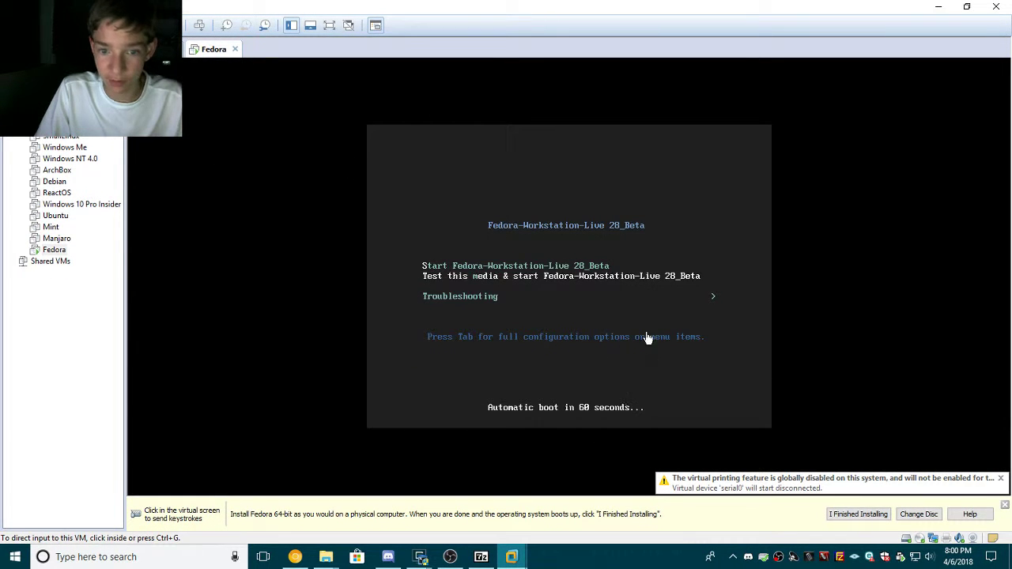
{"action": "left_click", "coordinate": [542, 264]}
{"action": "key", "text": "Up"}
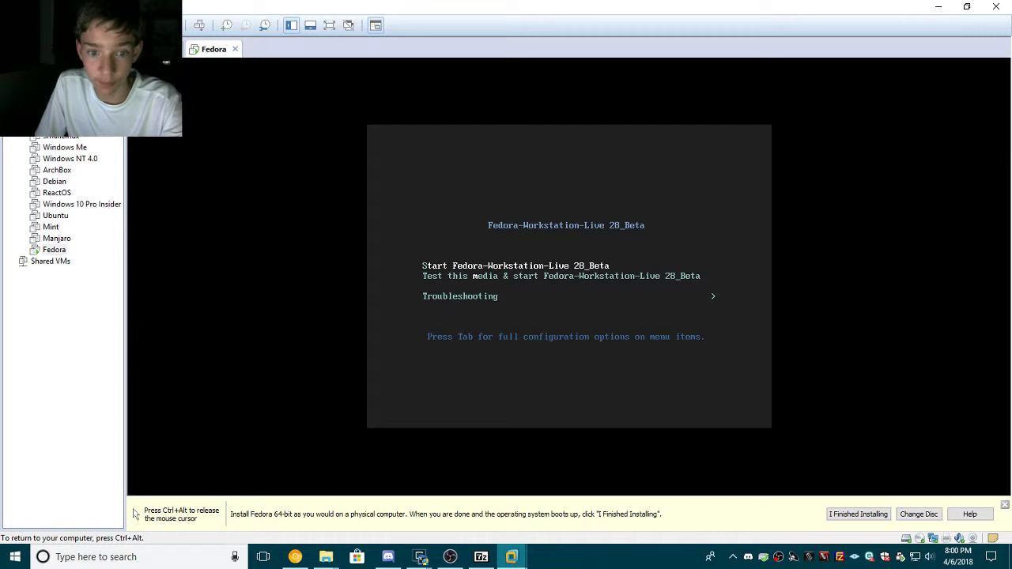
{"action": "key", "text": "Down"}
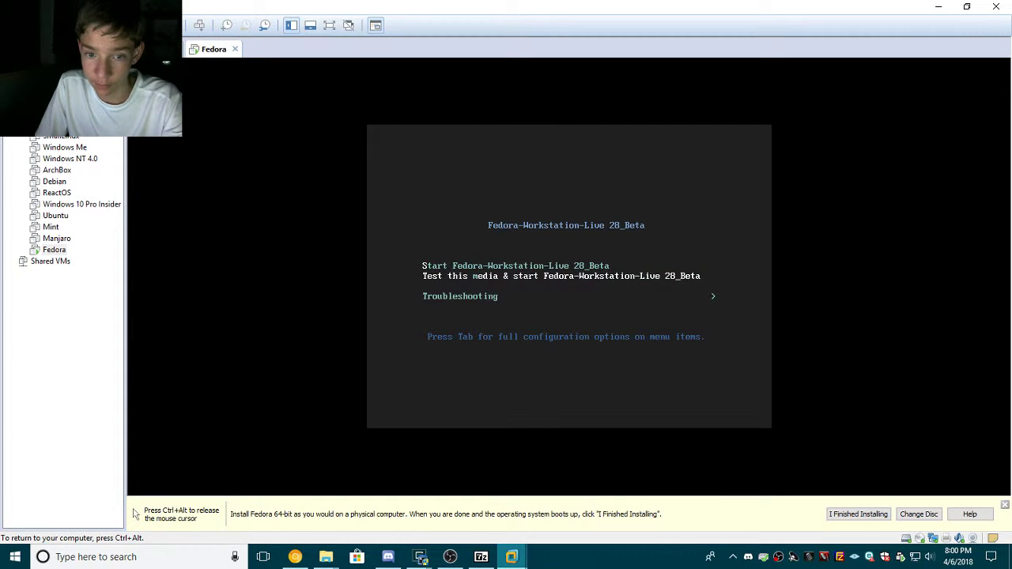
{"action": "key", "text": "Up"}
{"action": "key", "text": "Down"}
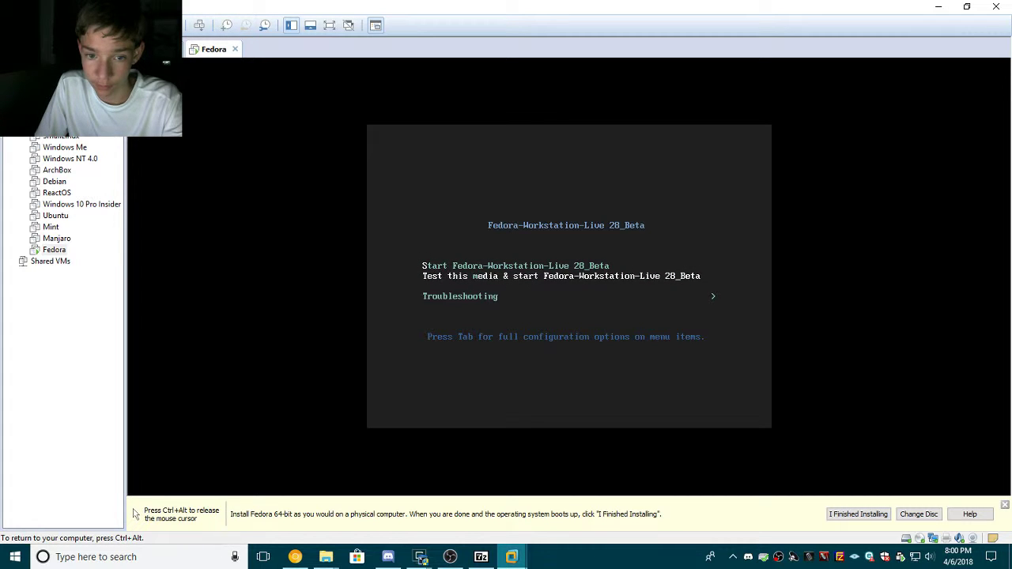
{"action": "key", "text": "Return"}
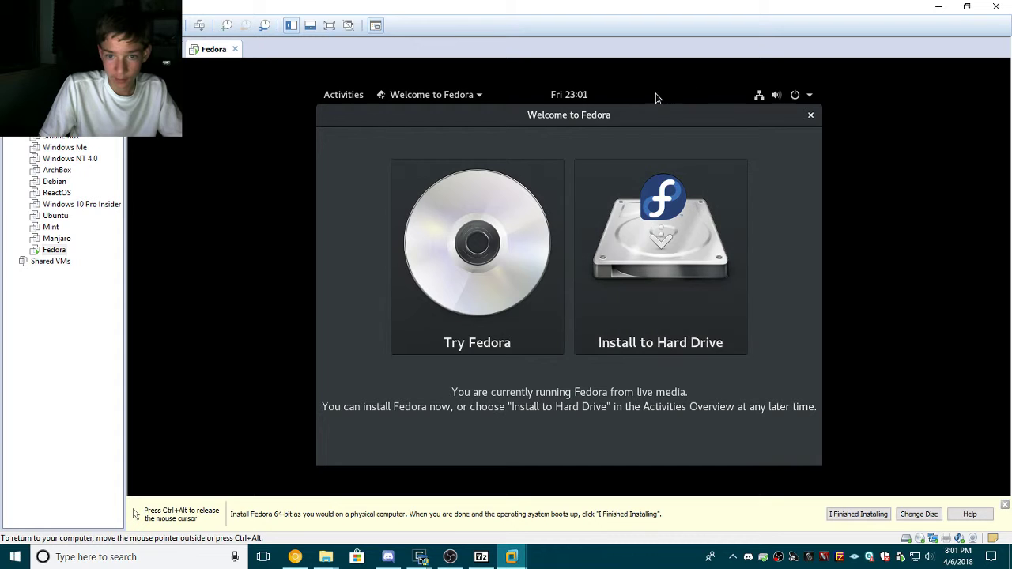
Launch Install to Hard Drive, keep English (United States), and accept the pre-release warning.
{"action": "left_click_drag", "start_coordinate": [638, 129], "coordinate": [577, 135]}
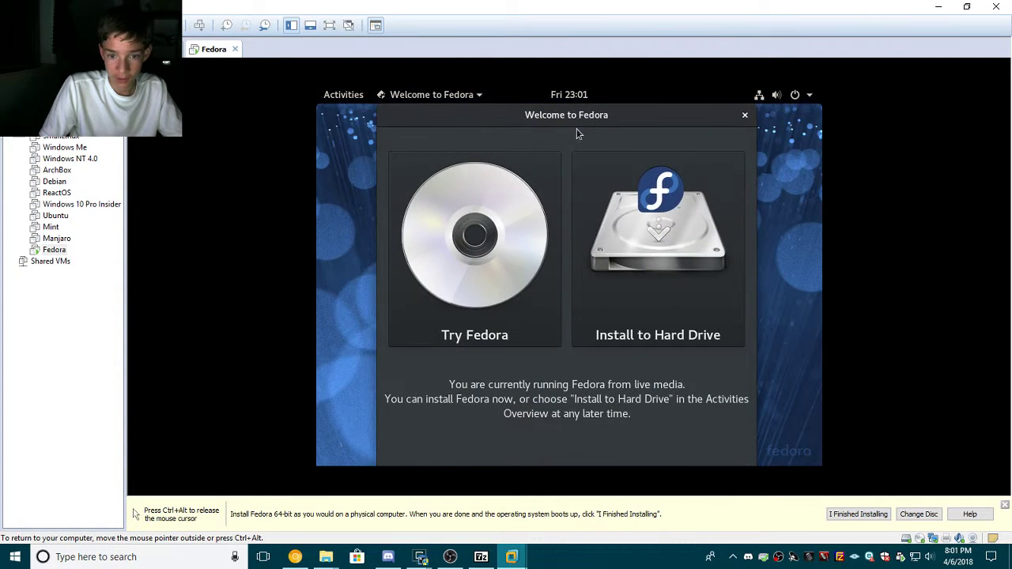
{"action": "left_click", "coordinate": [721, 237]}
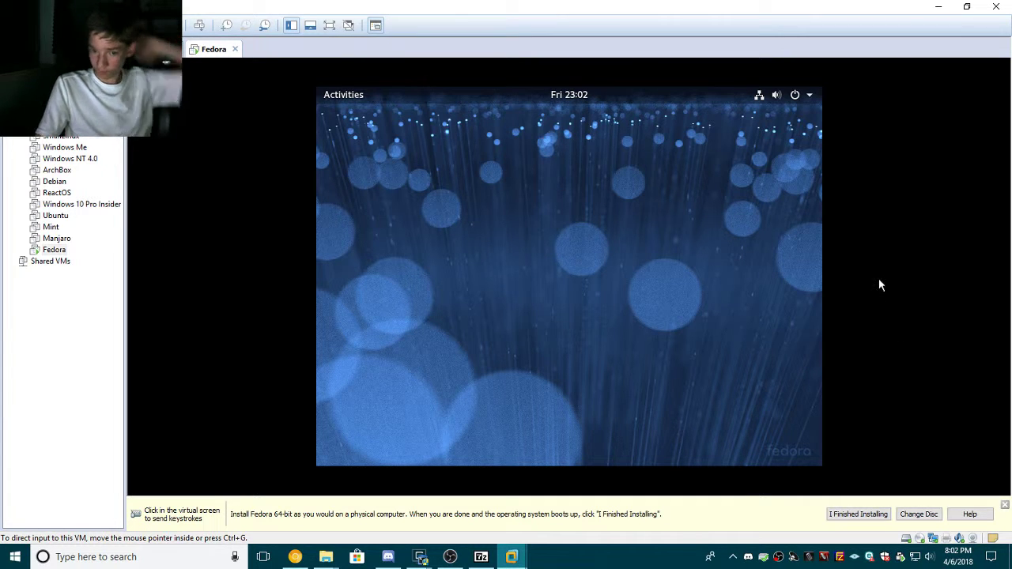
{"action": "left_click", "coordinate": [779, 348]}
{"action": "key", "text": "ctrl+alt"}
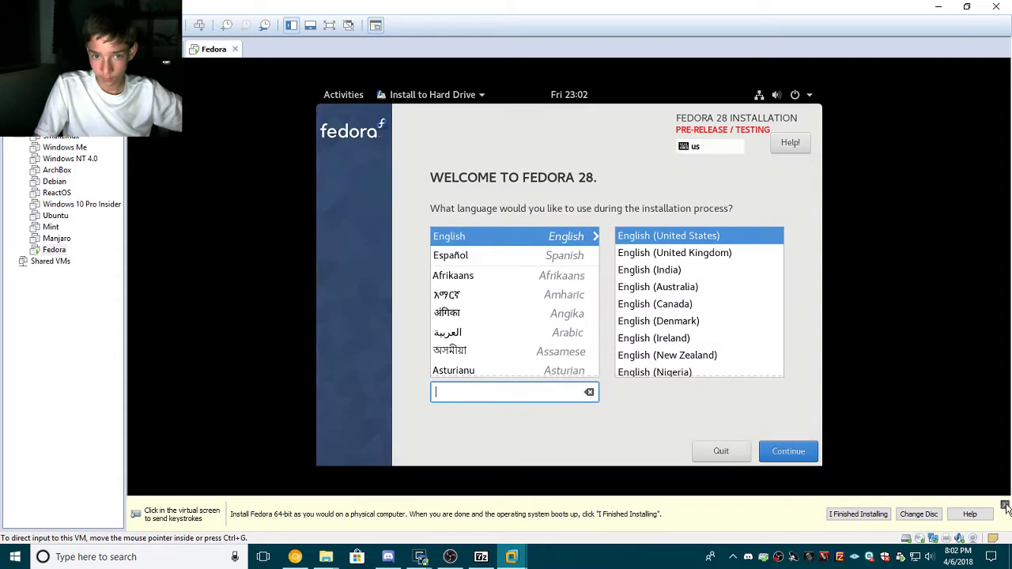
{"action": "left_click", "coordinate": [1006, 507]}
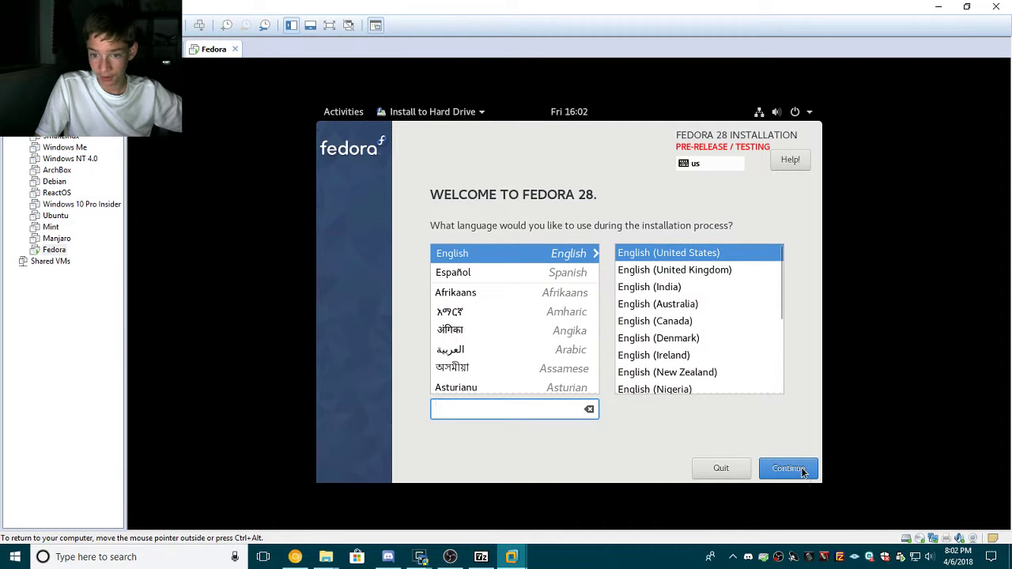
{"action": "left_click", "coordinate": [803, 471]}
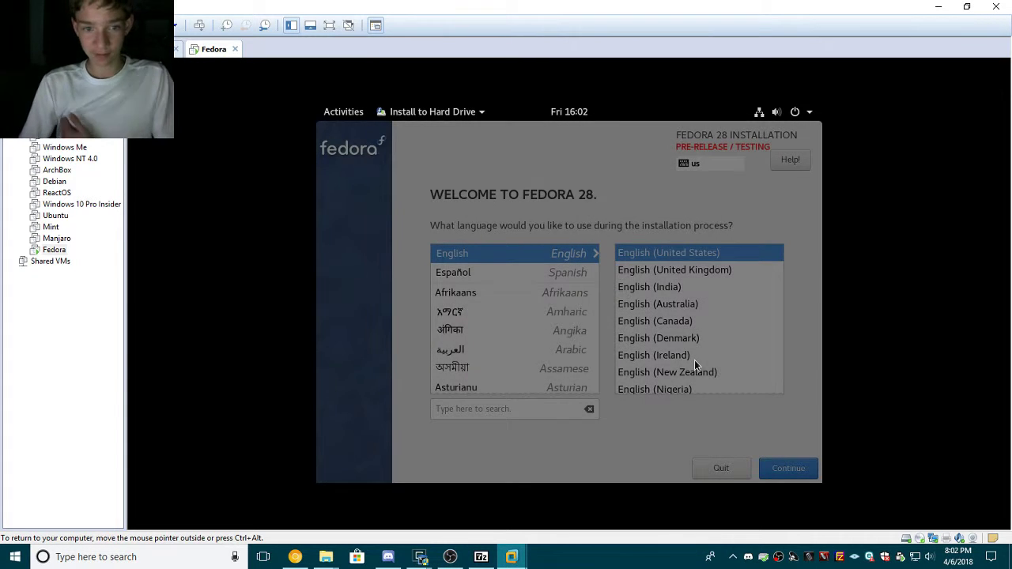
{"action": "key", "text": "Return"}
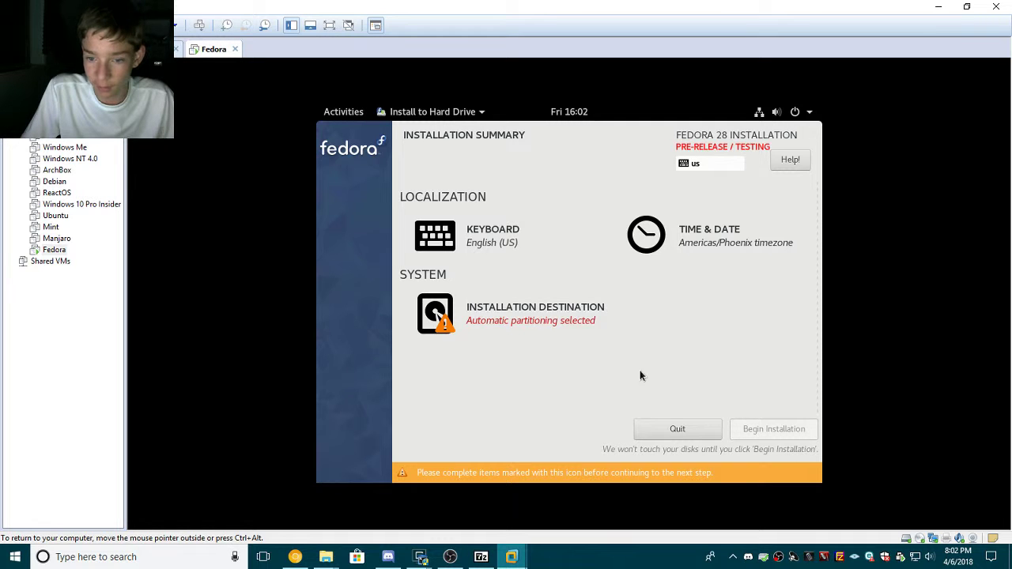
Select the 64 GiB virtual disk with Automatic storage configuration as the installation destination.
{"action": "left_click", "coordinate": [547, 322]}
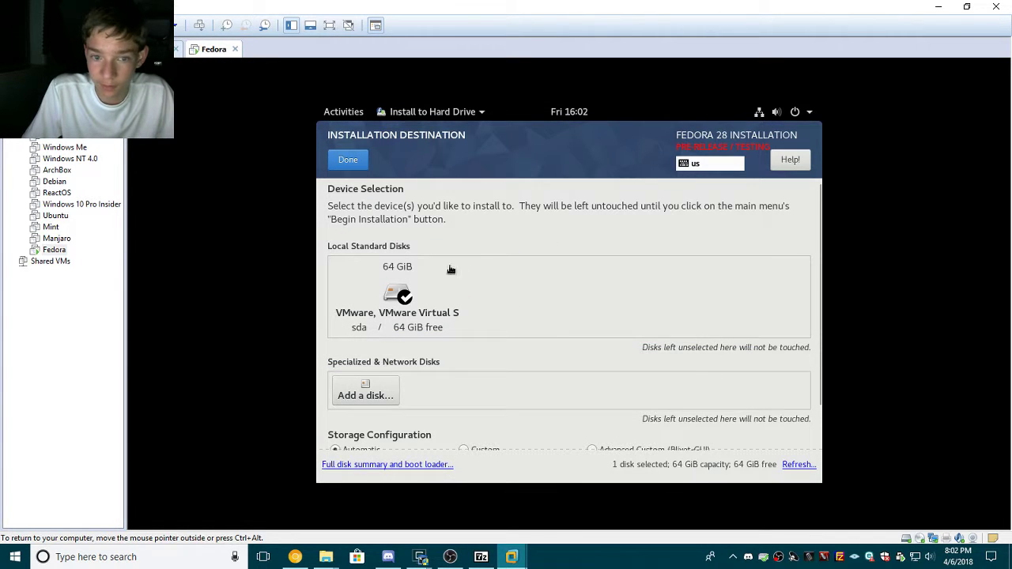
{"action": "left_click", "coordinate": [397, 296]}
{"action": "left_click", "coordinate": [397, 296]}
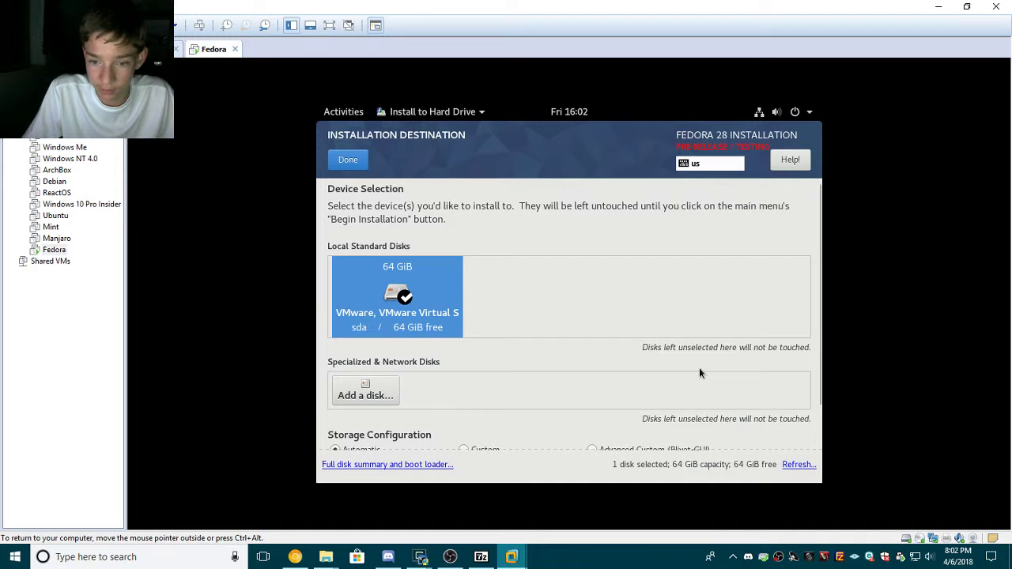
{"action": "scroll", "coordinate": [700, 369], "scroll_direction": "down", "scroll_amount": 2}
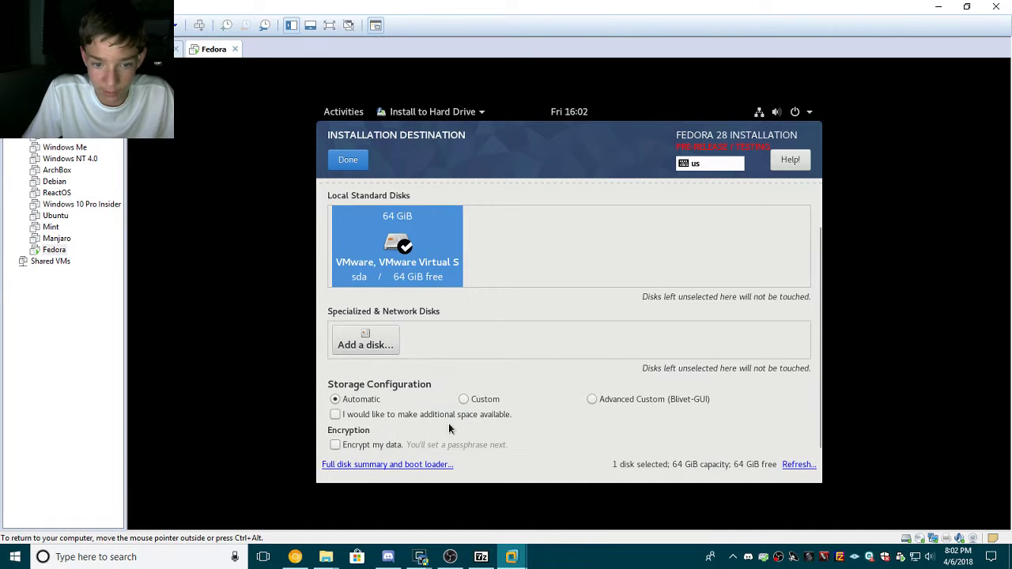
{"action": "left_click", "coordinate": [363, 159]}
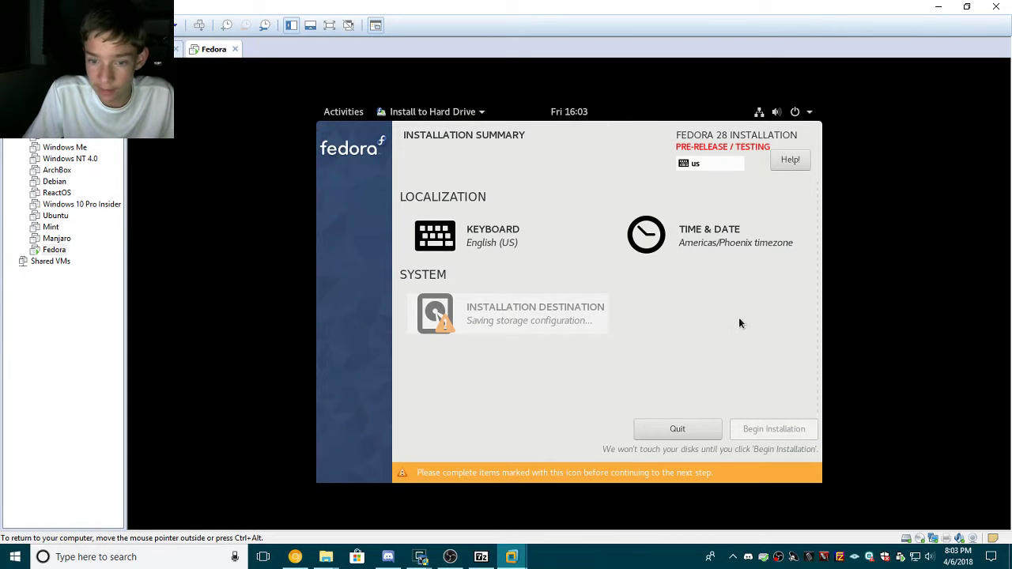
Begin the Fedora installation, then launch Files from the Activities overview.
{"action": "left_click", "coordinate": [787, 427]}
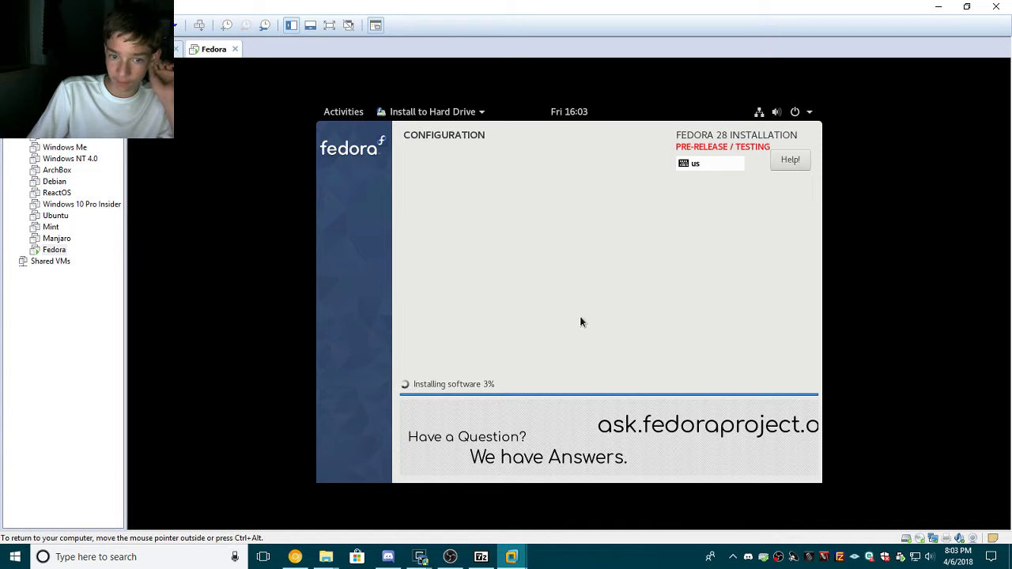
{"action": "left_click", "coordinate": [335, 116]}
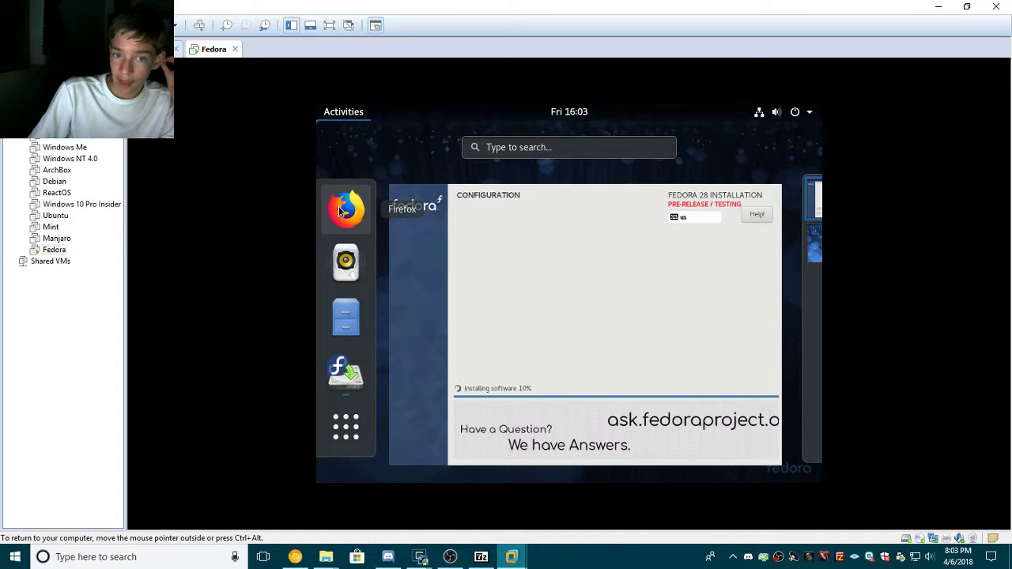
{"action": "left_click", "coordinate": [348, 321]}
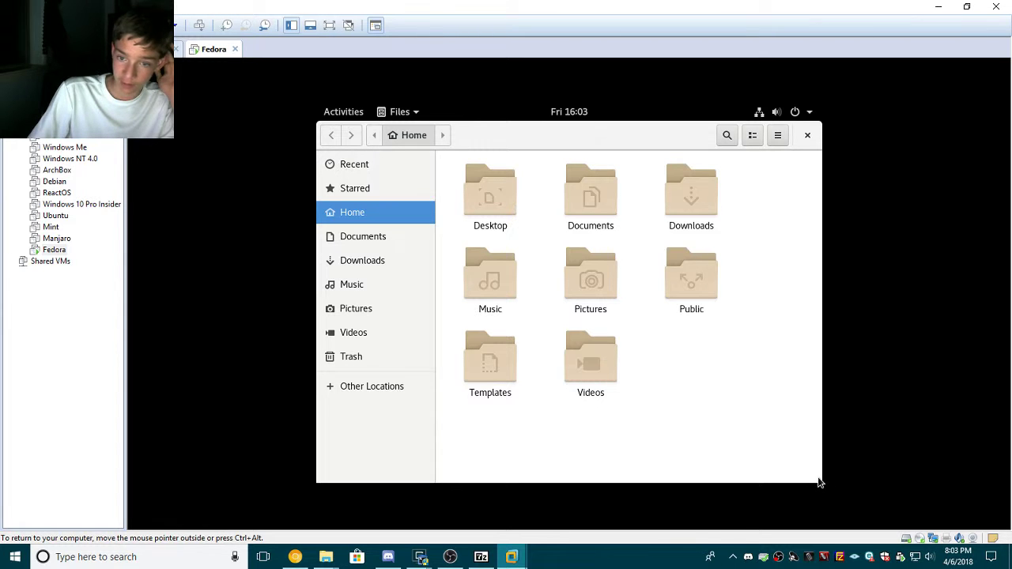
Select and deselect the home folders in Files, then close the Files window.
{"action": "left_click_drag", "start_coordinate": [819, 483], "coordinate": [594, 247]}
{"action": "left_click", "coordinate": [701, 398]}
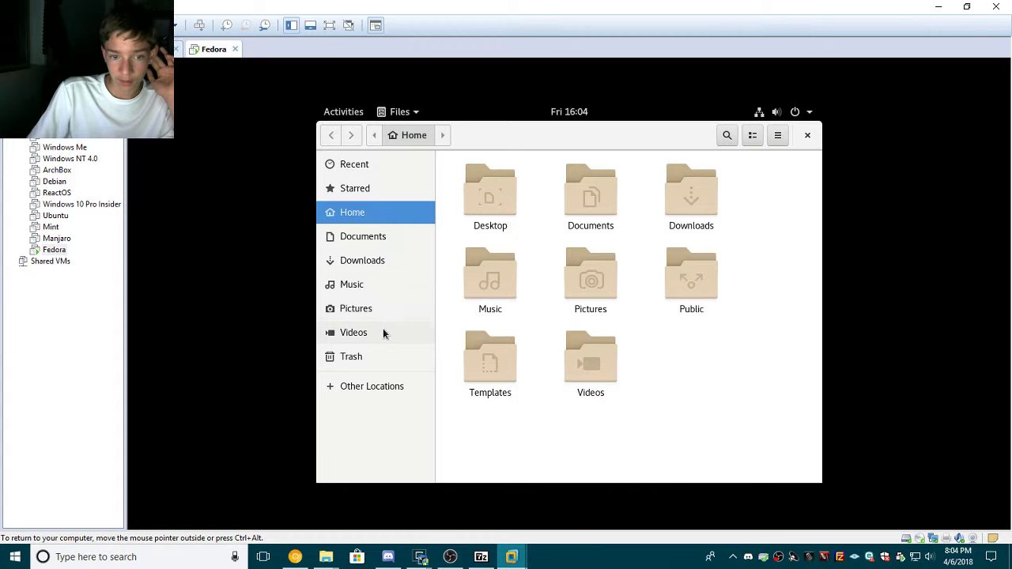
{"action": "left_click", "coordinate": [808, 135]}
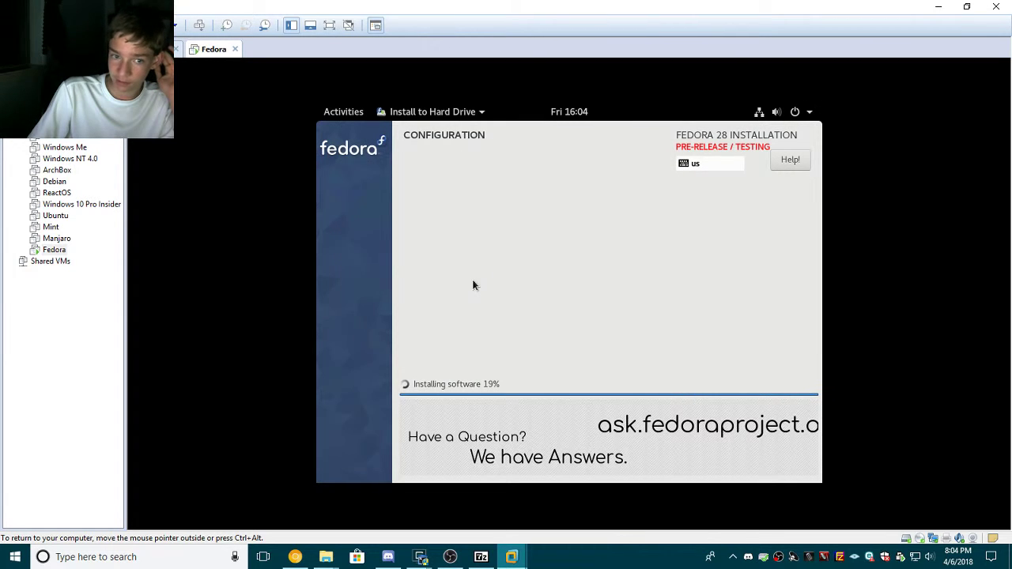
Show all applications, scroll to the second page, and launch Software.
{"action": "key", "text": "super"}
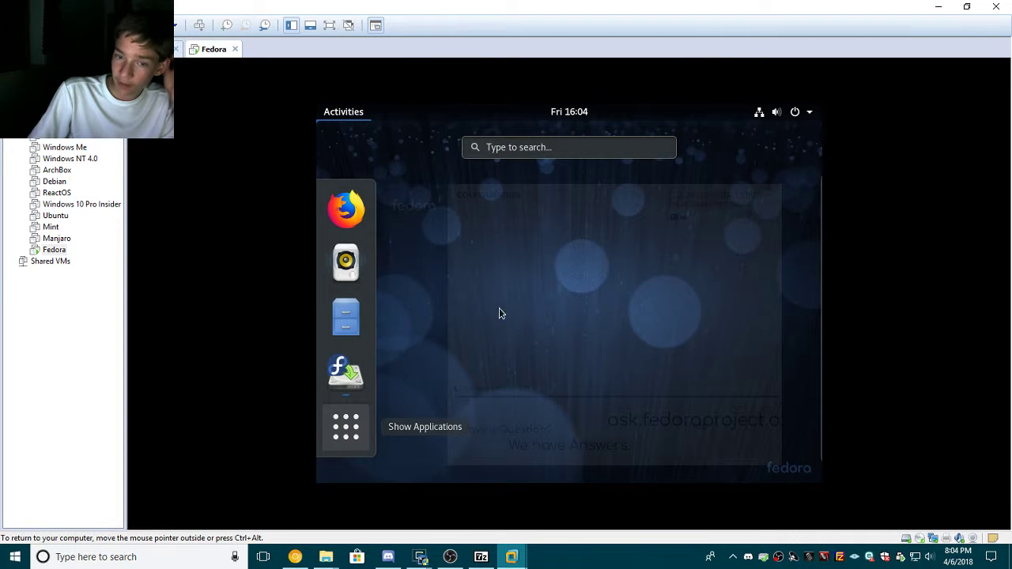
{"action": "key", "text": "super+a"}
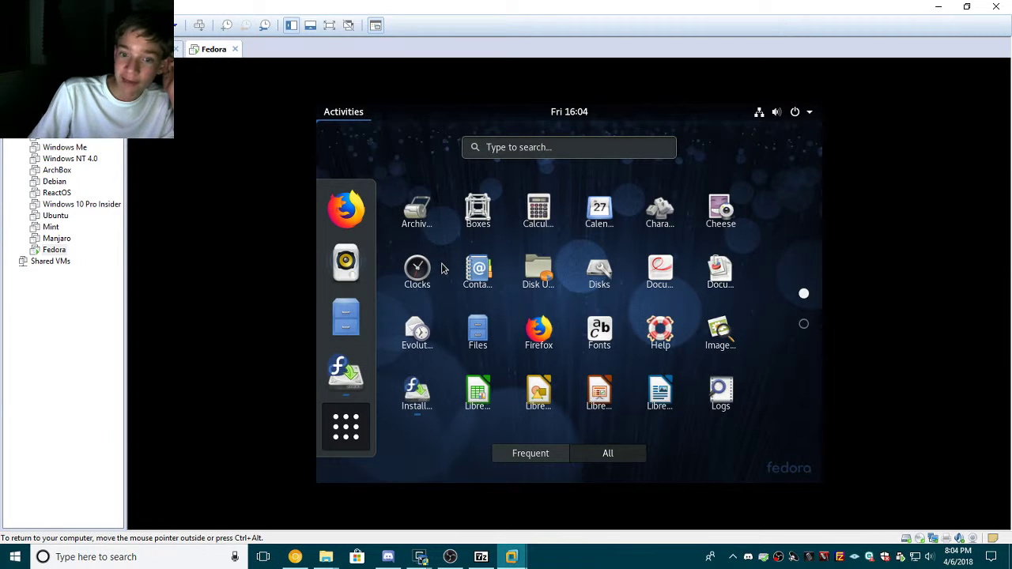
{"action": "scroll", "coordinate": [697, 317], "scroll_direction": "down", "scroll_amount": 1}
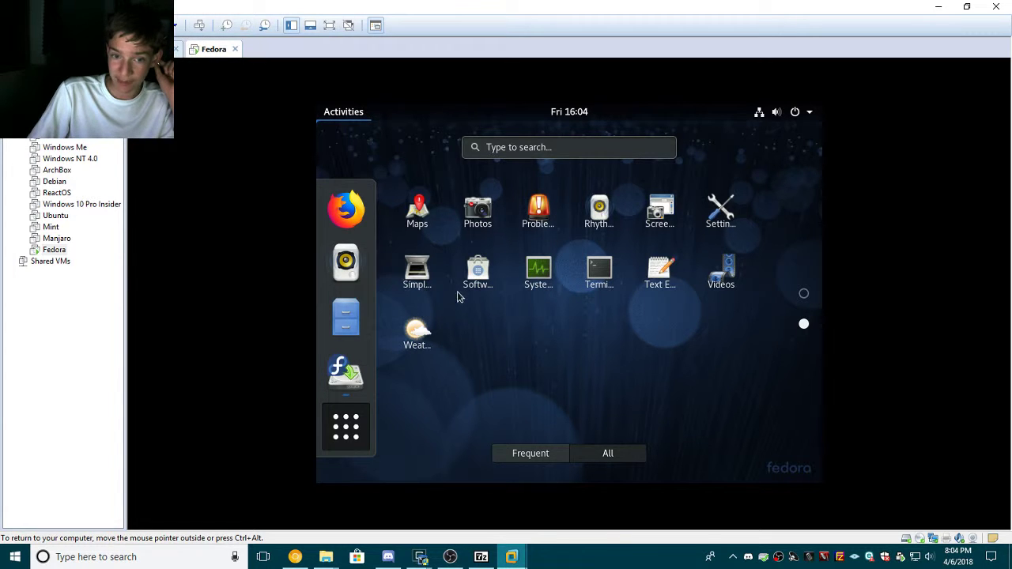
{"action": "left_click", "coordinate": [478, 273]}
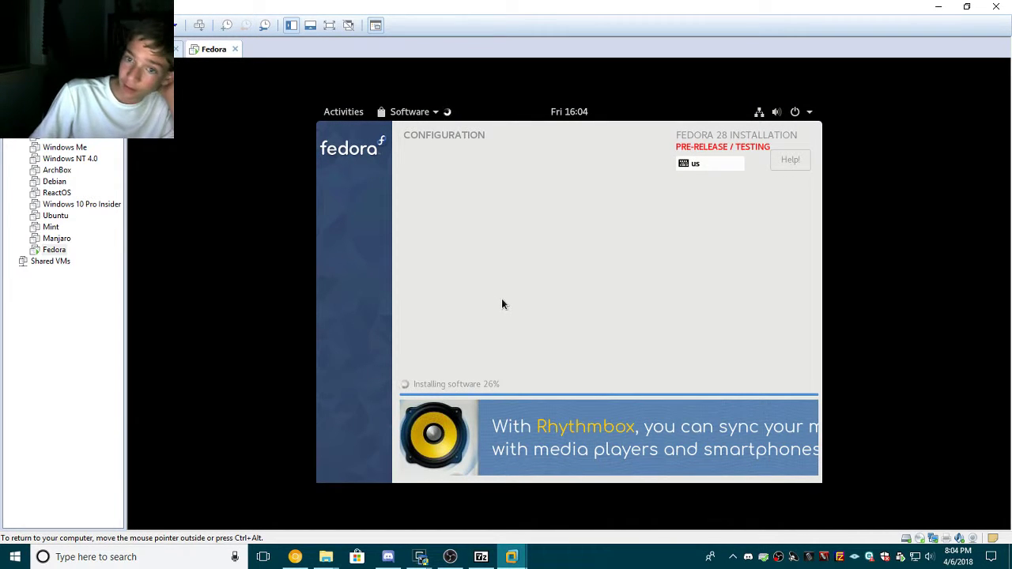
Dismiss the Software welcome with Let's Go Shopping, then close the Software app.
{"action": "left_click", "coordinate": [557, 413]}
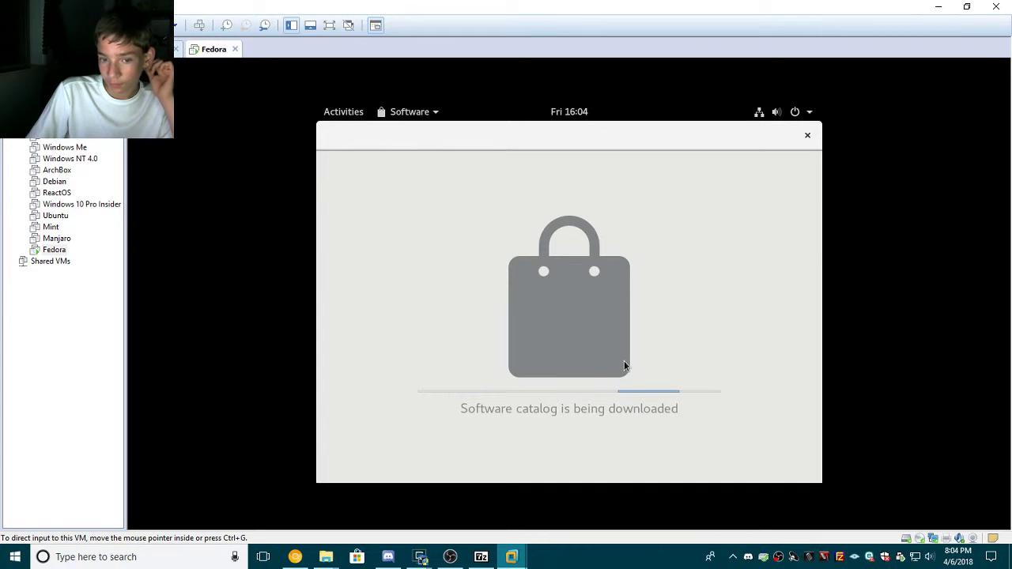
{"action": "left_click", "coordinate": [808, 135]}
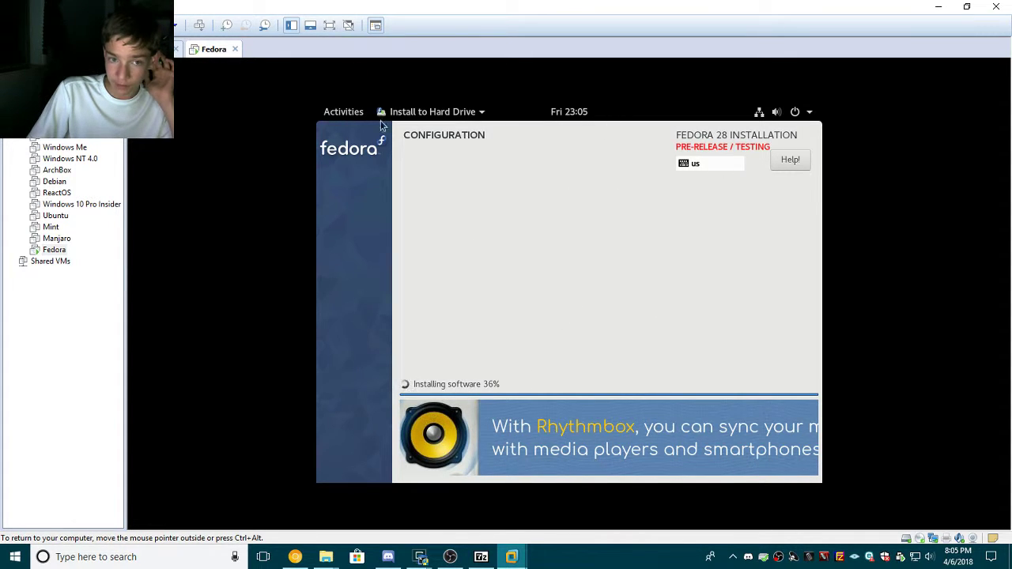
Open GNOME Settings from the system menu and view the Details page for Fedora 28.
{"action": "left_click", "coordinate": [809, 116]}
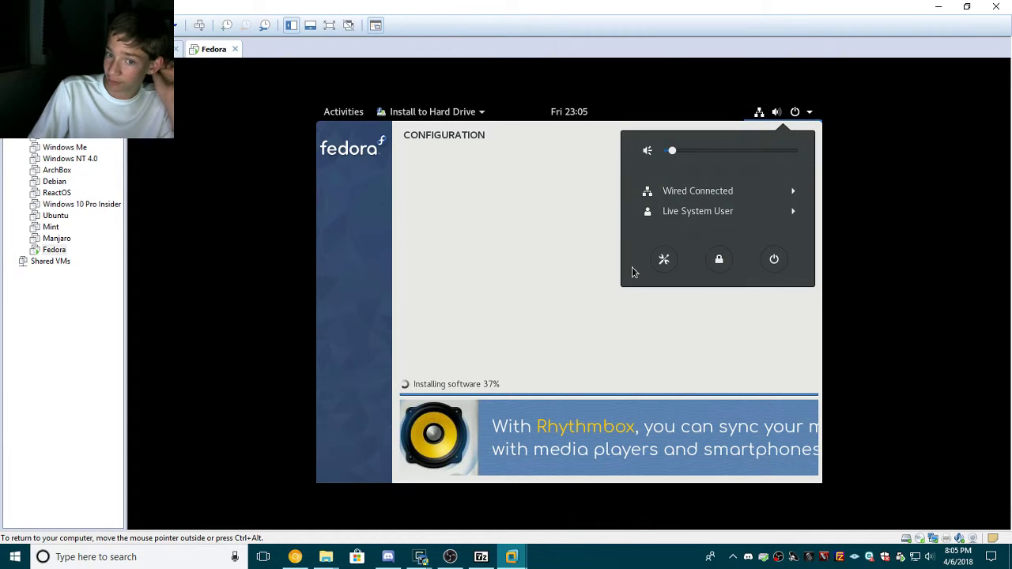
{"action": "left_click", "coordinate": [665, 260]}
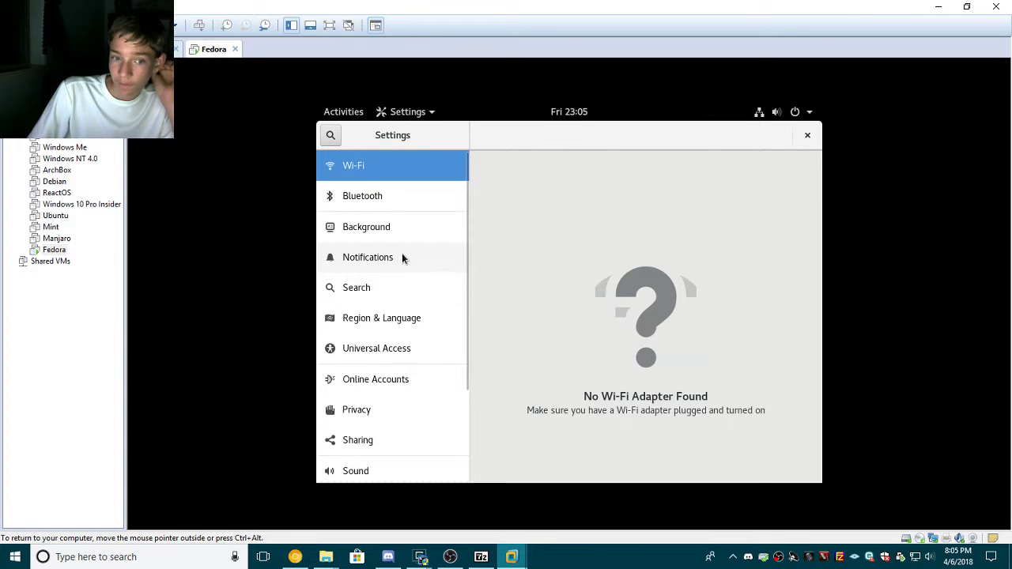
{"action": "scroll", "coordinate": [405, 254], "scroll_direction": "down", "scroll_amount": 3}
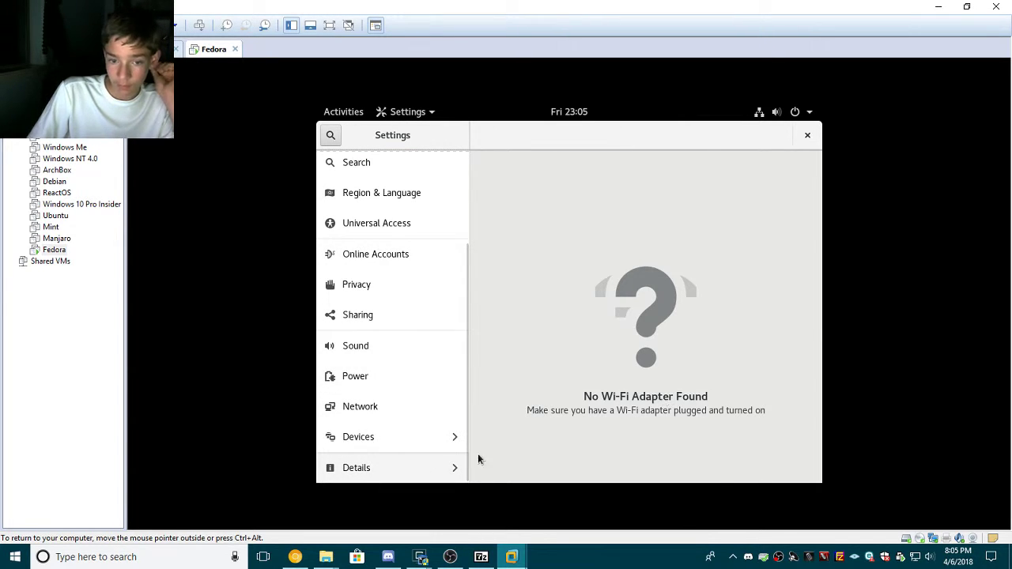
{"action": "left_click", "coordinate": [427, 469]}
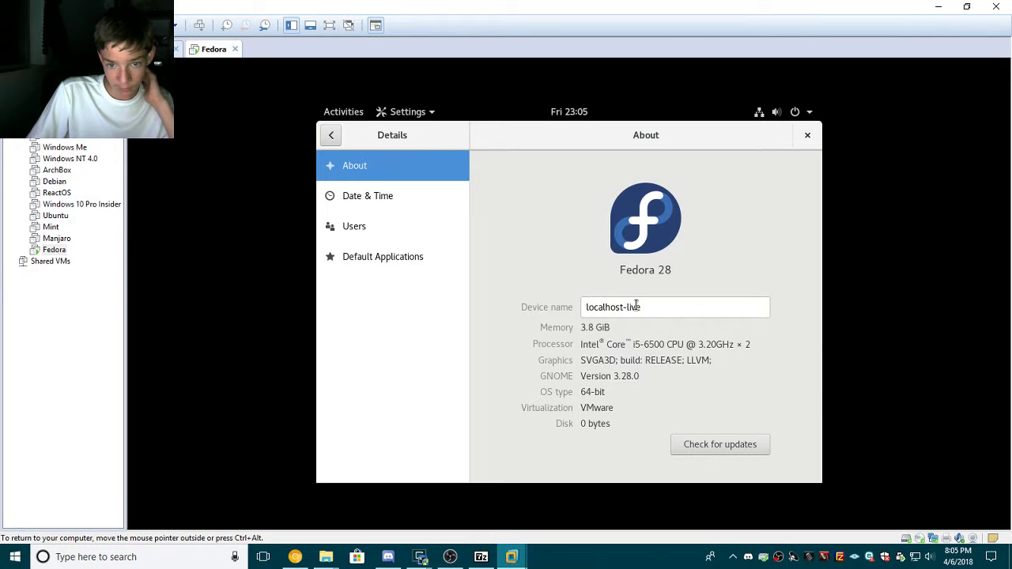
Look at Date & Time, then open Devices to show Displays at 800 × 600.
{"action": "left_click", "coordinate": [382, 198]}
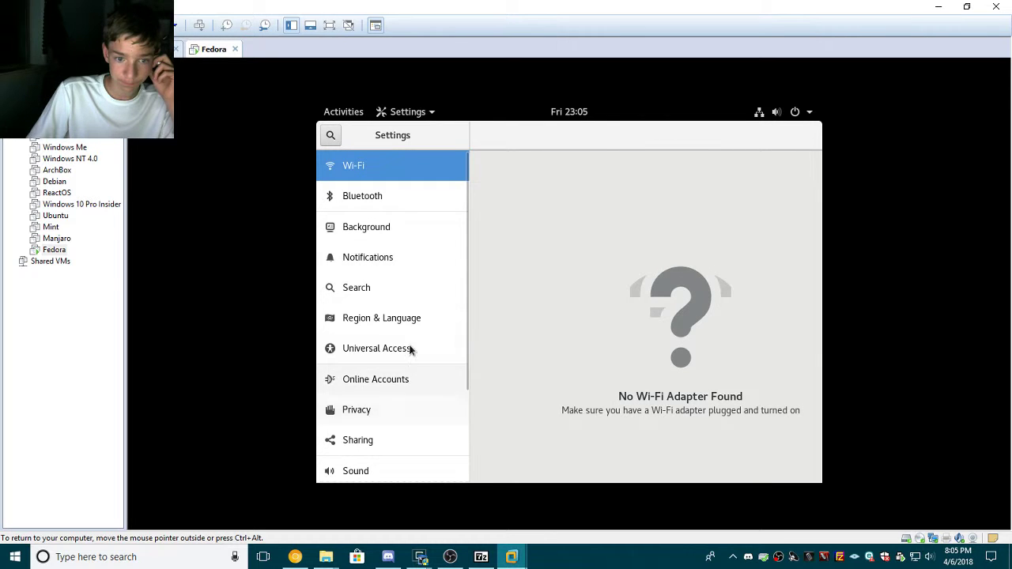
{"action": "scroll", "coordinate": [415, 330], "scroll_direction": "down", "scroll_amount": 1}
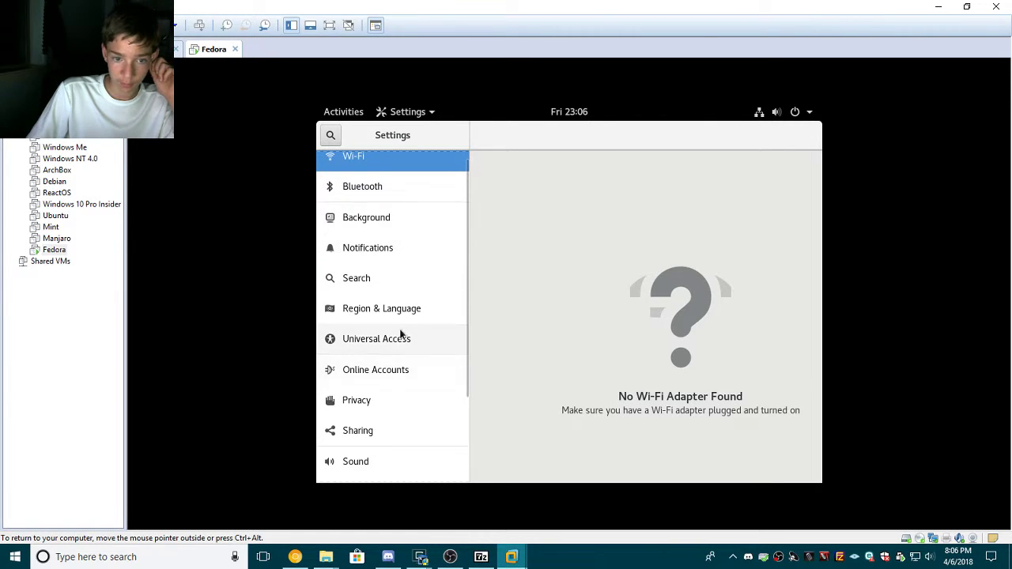
{"action": "scroll", "coordinate": [414, 371], "scroll_direction": "up", "scroll_amount": 1}
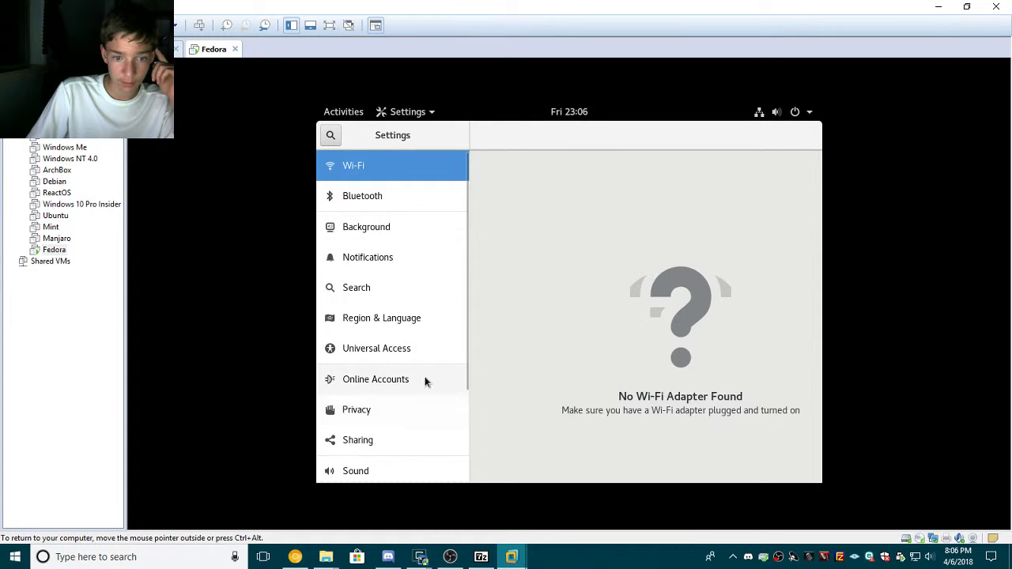
{"action": "scroll", "coordinate": [419, 328], "scroll_direction": "down", "scroll_amount": 1}
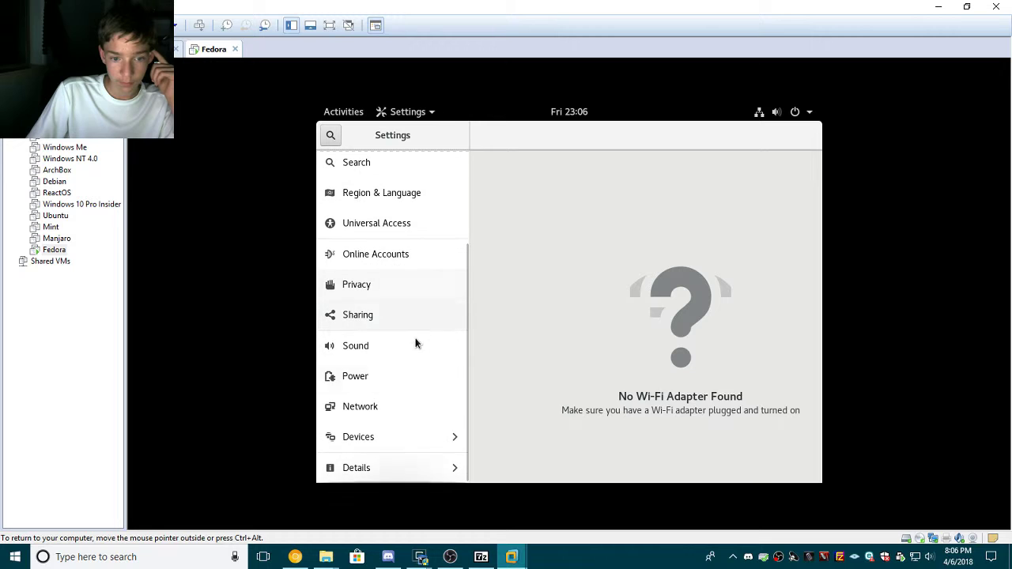
{"action": "left_click", "coordinate": [390, 433]}
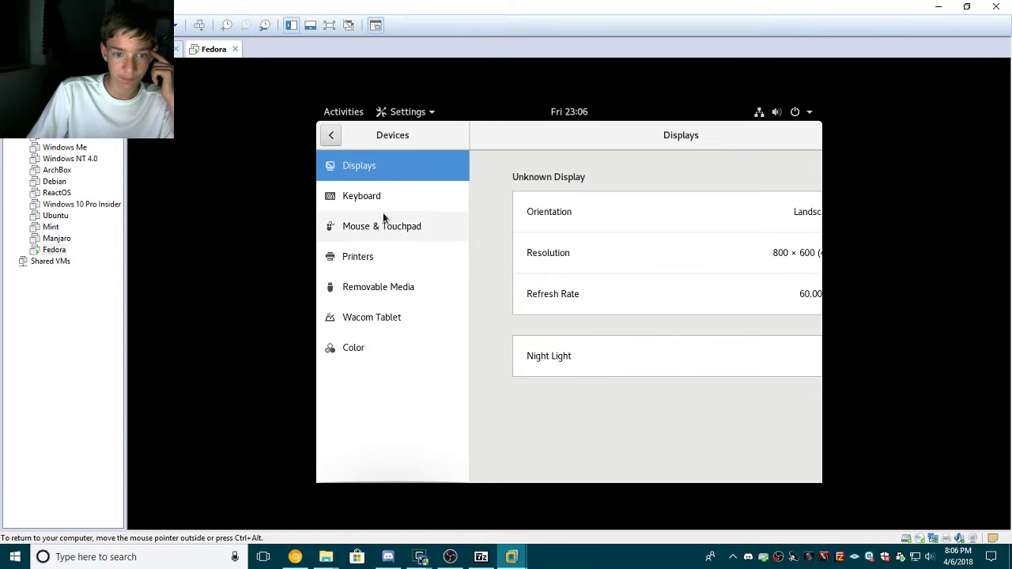
Set the resolution to 800 × 600, apply it and keep the changes.
{"action": "left_click", "coordinate": [679, 254]}
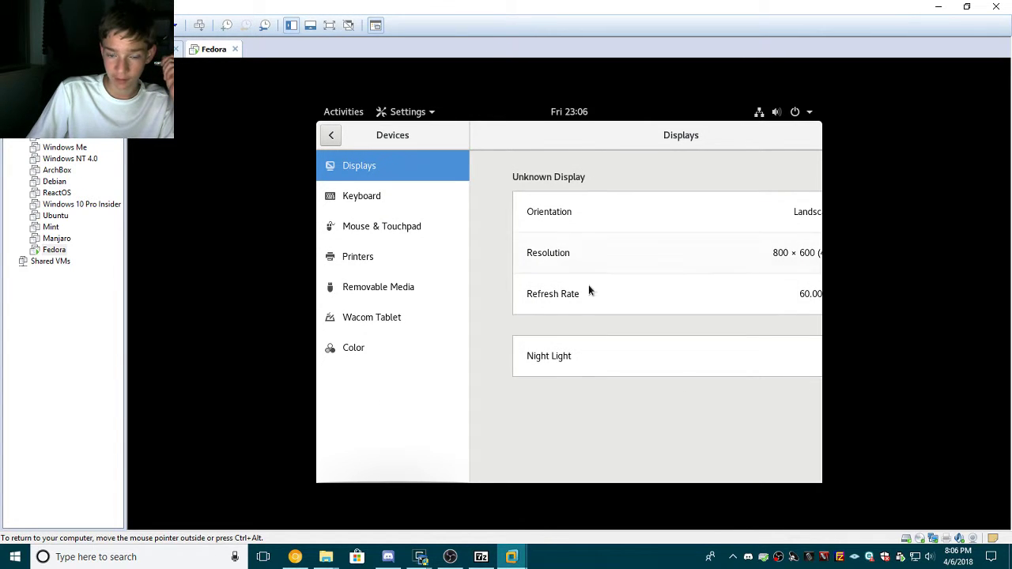
{"action": "scroll", "coordinate": [768, 423], "scroll_direction": "down", "scroll_amount": 1}
{"action": "scroll", "coordinate": [771, 421], "scroll_direction": "down", "scroll_amount": 5}
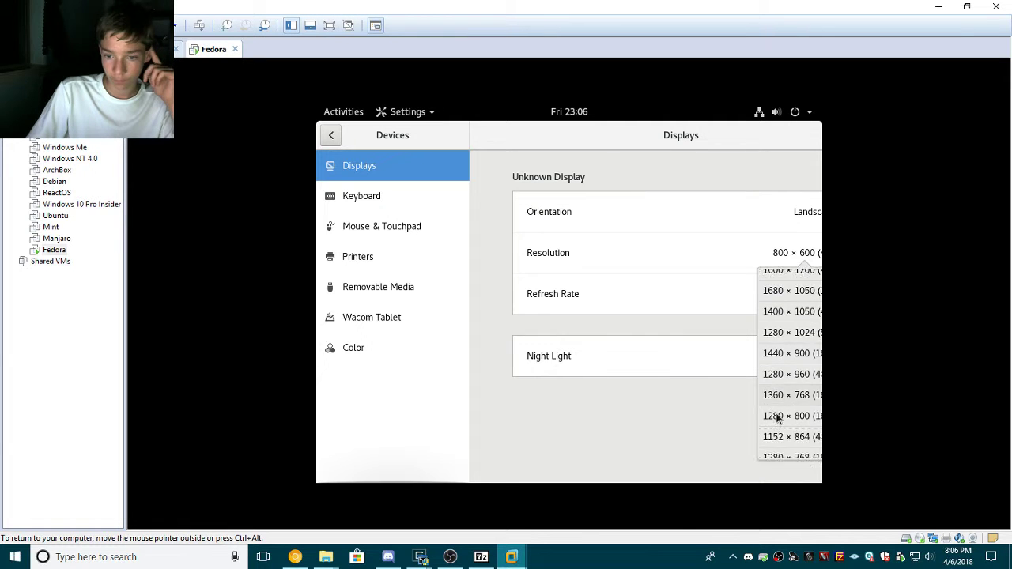
{"action": "left_click", "coordinate": [810, 434]}
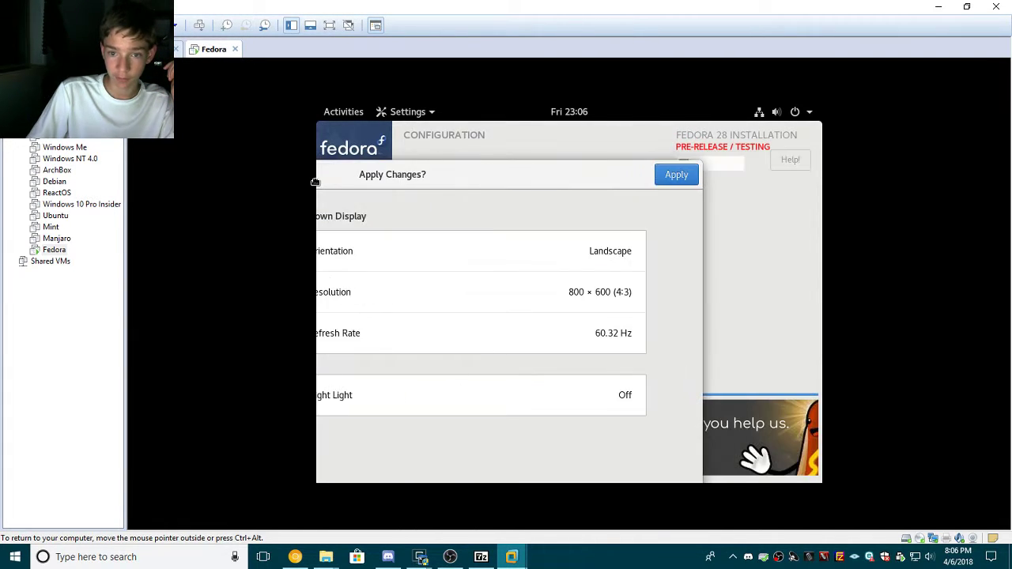
{"action": "left_click", "coordinate": [707, 177]}
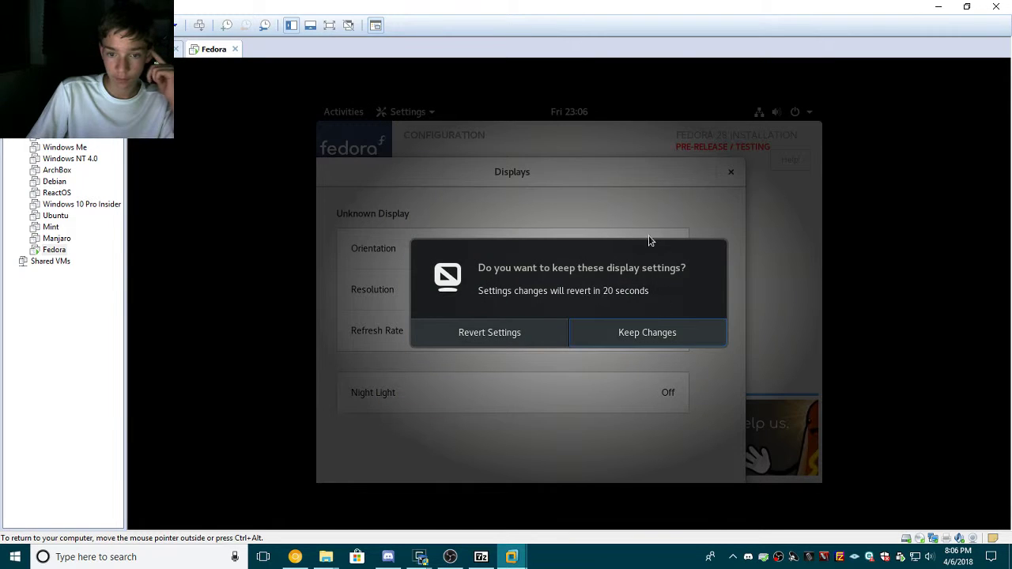
{"action": "left_click", "coordinate": [669, 338]}
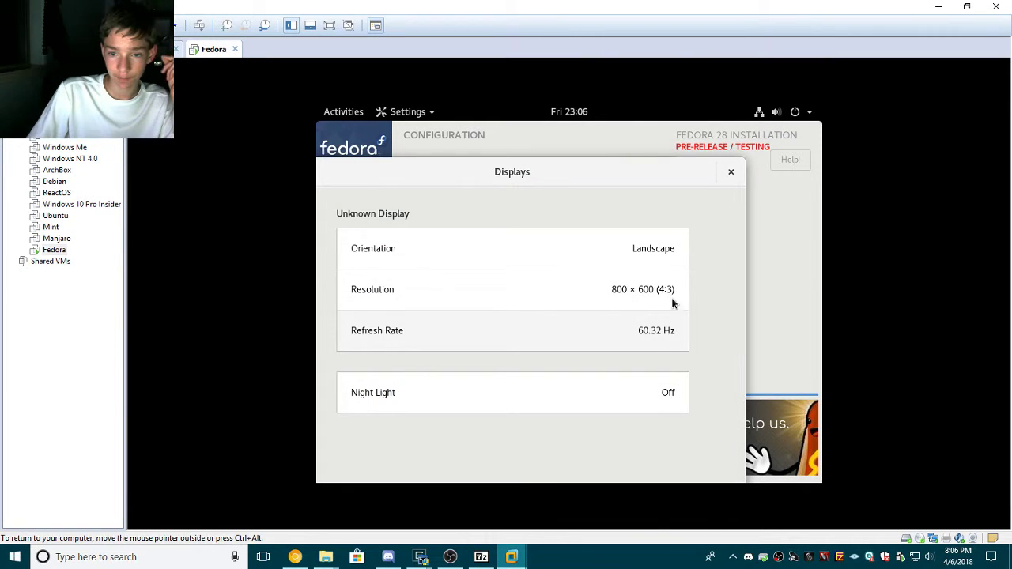
Switch the resolution to 1024 × 768, apply and keep it.
{"action": "left_click", "coordinate": [649, 299]}
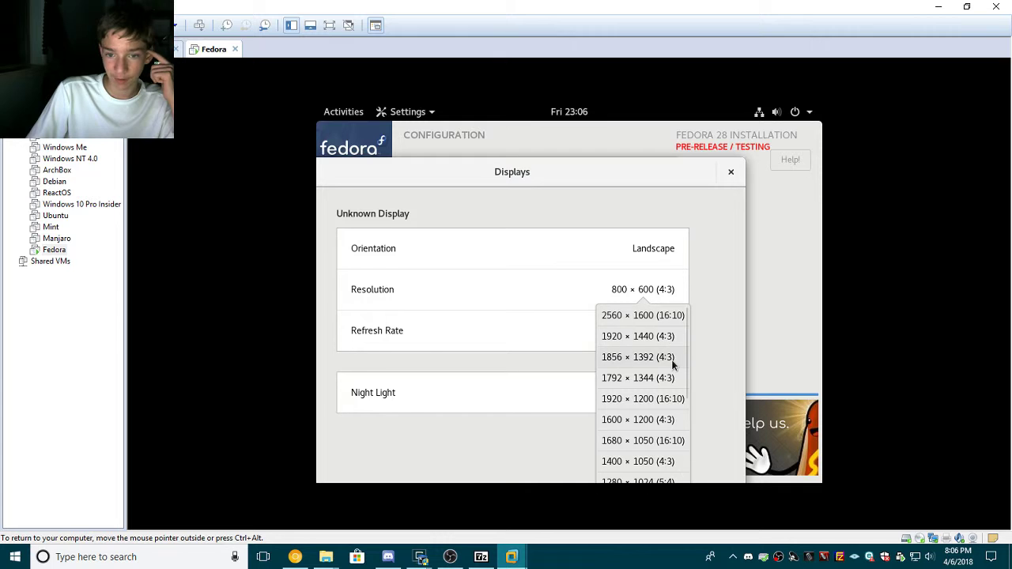
{"action": "scroll", "coordinate": [664, 395], "scroll_direction": "down", "scroll_amount": 5}
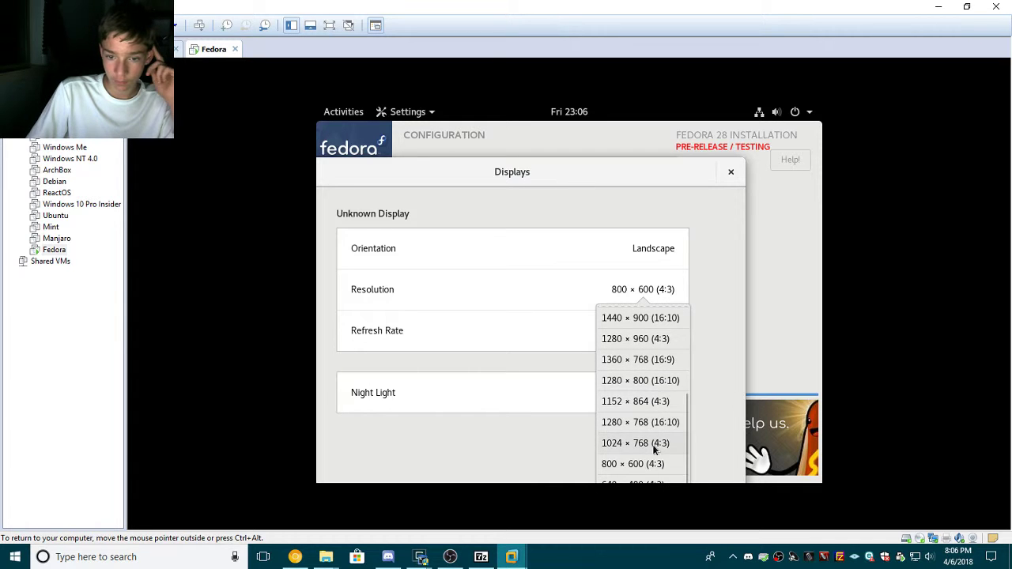
{"action": "left_click", "coordinate": [658, 444]}
{"action": "left_click", "coordinate": [719, 173]}
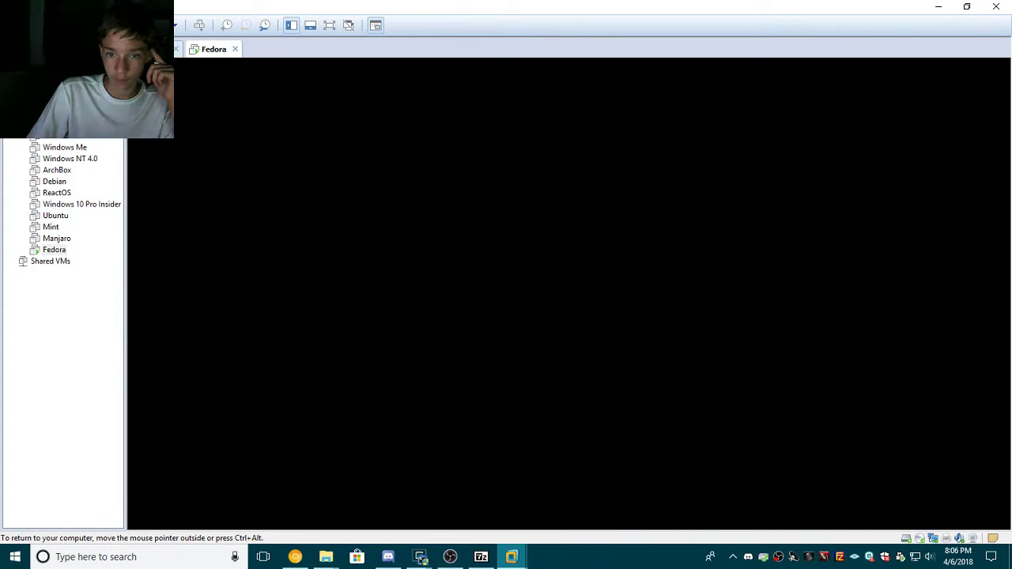
{"action": "left_click", "coordinate": [649, 340]}
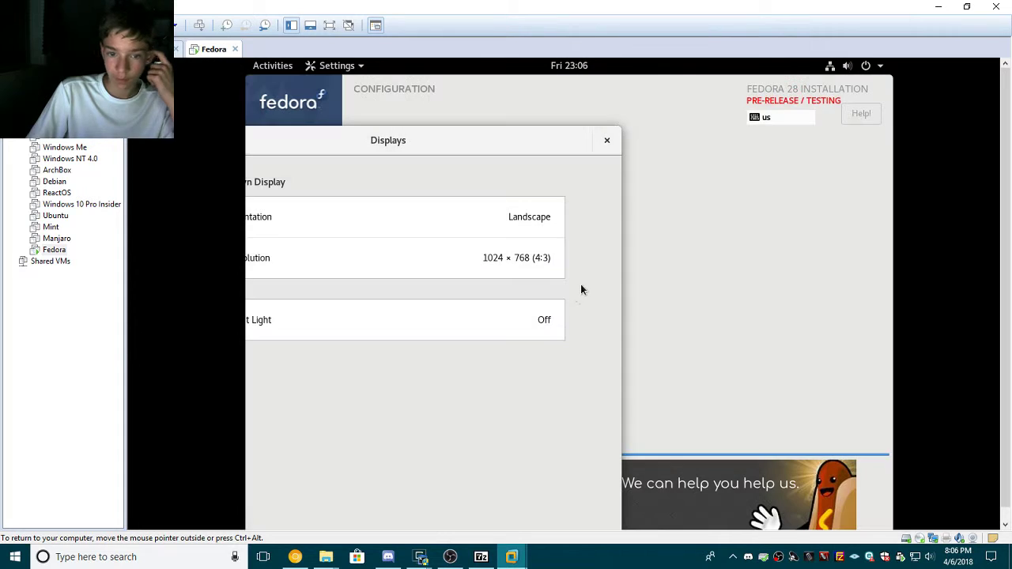
Switch the resolution to 1280 × 768 (16:10), apply and keep it.
{"action": "left_click", "coordinate": [535, 261]}
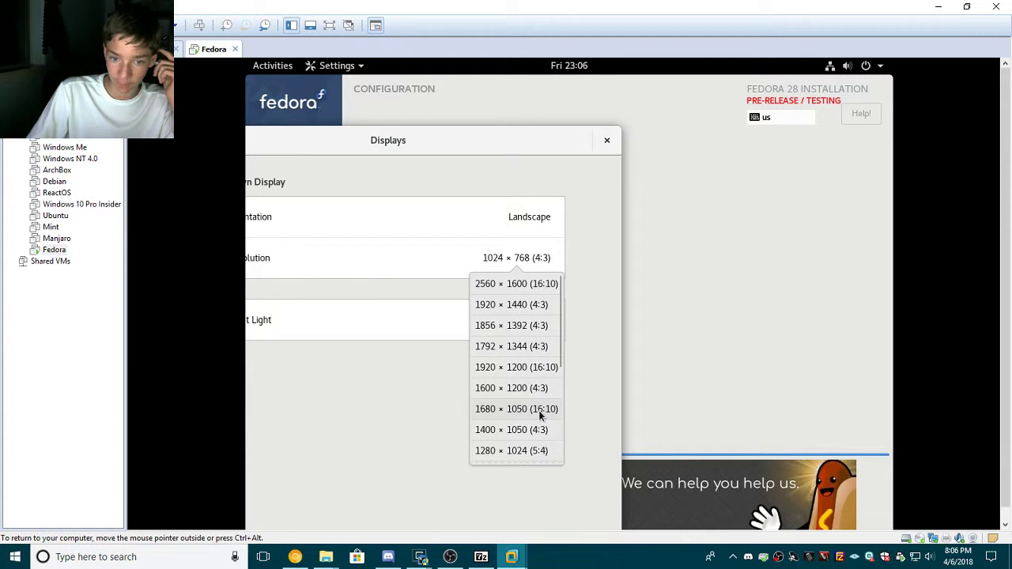
{"action": "scroll", "coordinate": [528, 448], "scroll_direction": "down", "scroll_amount": 5}
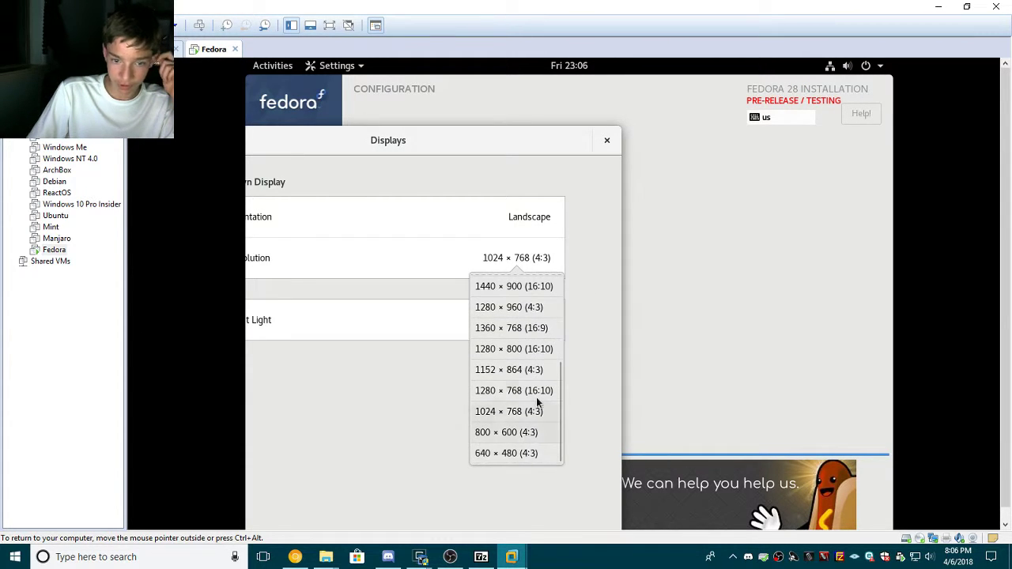
{"action": "left_click", "coordinate": [544, 392]}
{"action": "left_click", "coordinate": [595, 141]}
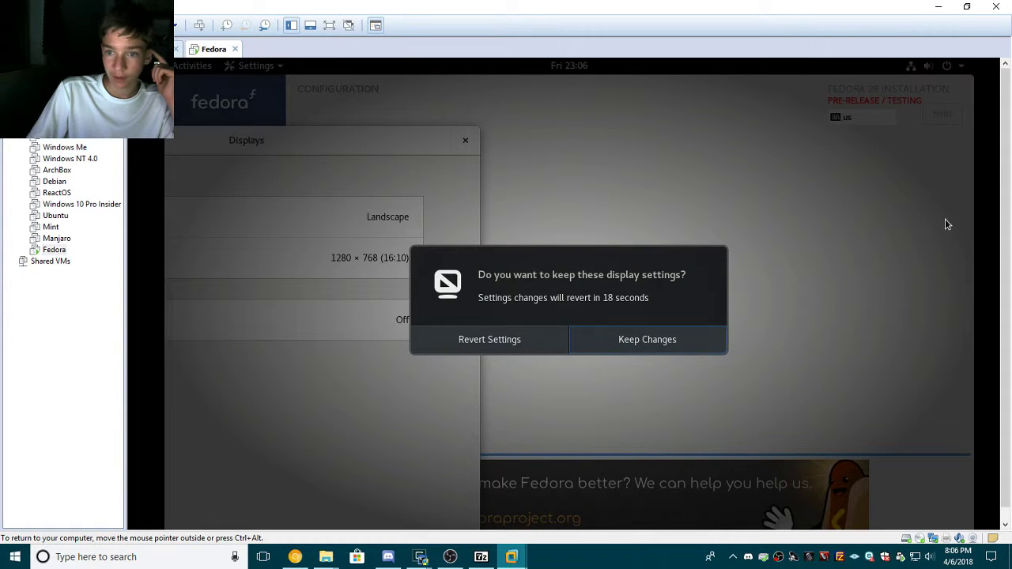
{"action": "left_click", "coordinate": [657, 346]}
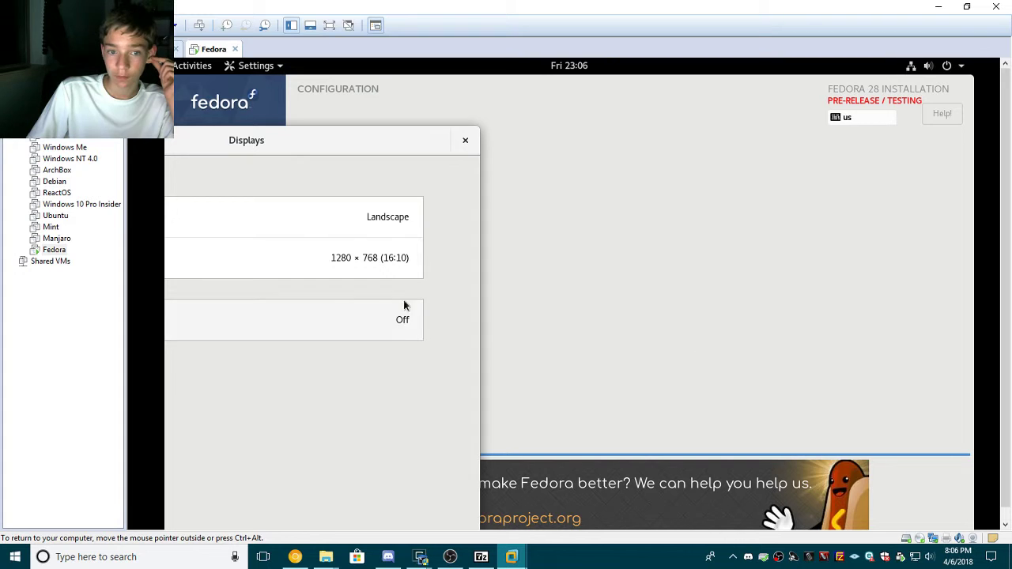
Nudge the Displays window, check Orientation choices without changing them, and close Displays.
{"action": "left_click_drag", "start_coordinate": [363, 129], "coordinate": [377, 136]}
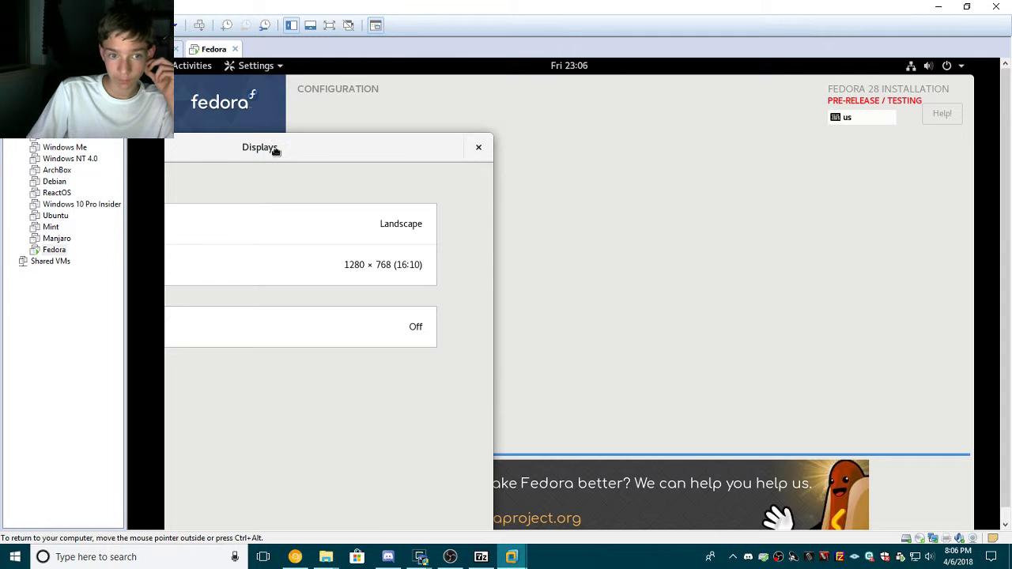
{"action": "left_click", "coordinate": [655, 212]}
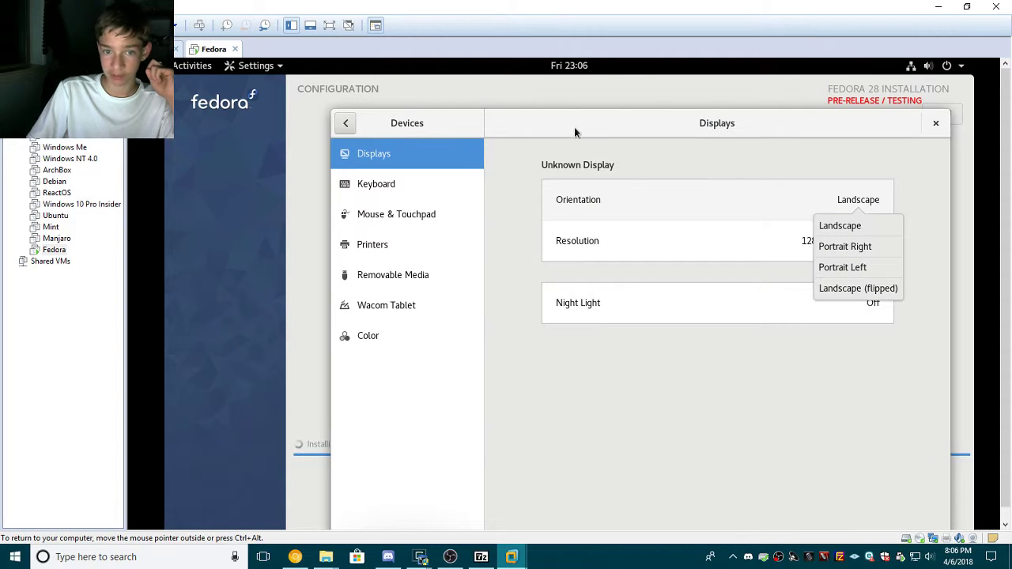
{"action": "left_click", "coordinate": [936, 133]}
{"action": "left_click", "coordinate": [936, 125]}
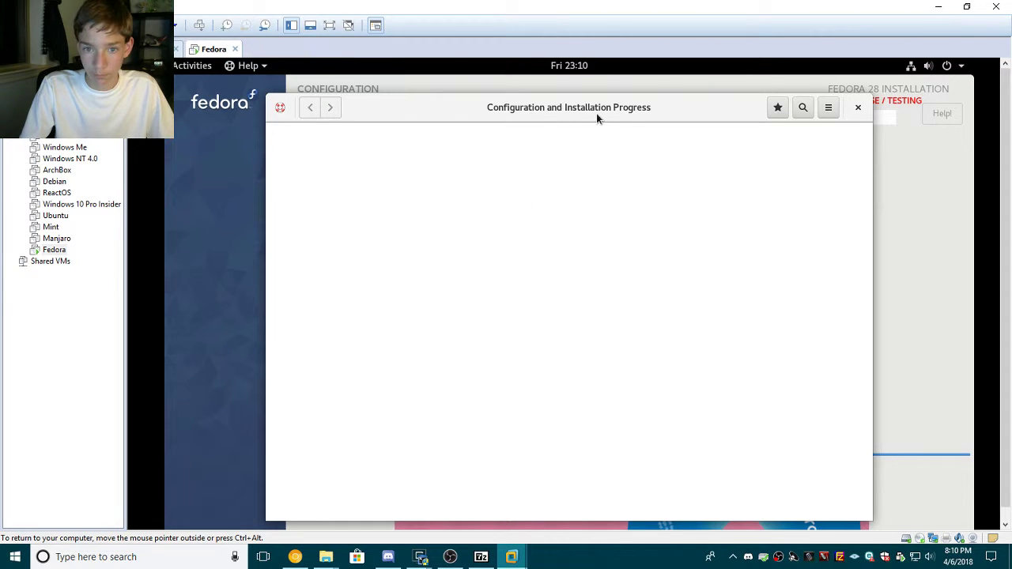
Close the installer help, reopening it once with F1, and switch to the 7-Zip ISO list.
{"action": "left_click", "coordinate": [858, 109]}
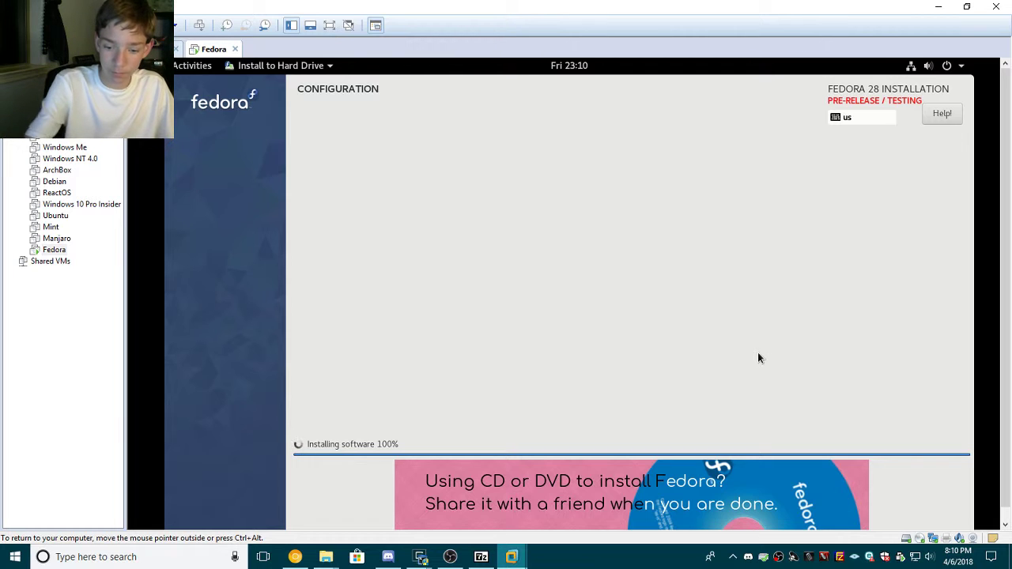
{"action": "key", "text": "F1"}
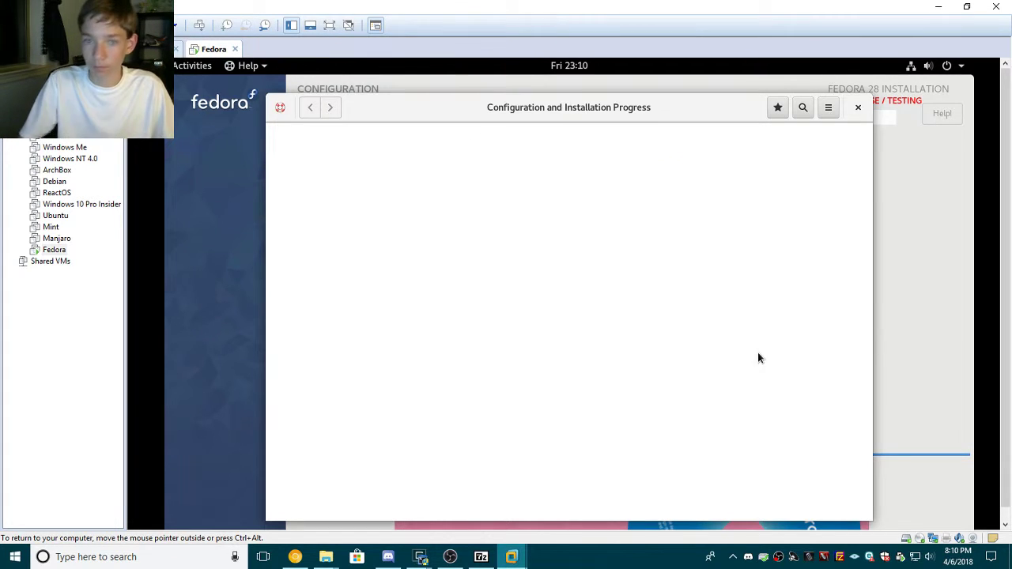
{"action": "left_click", "coordinate": [859, 106]}
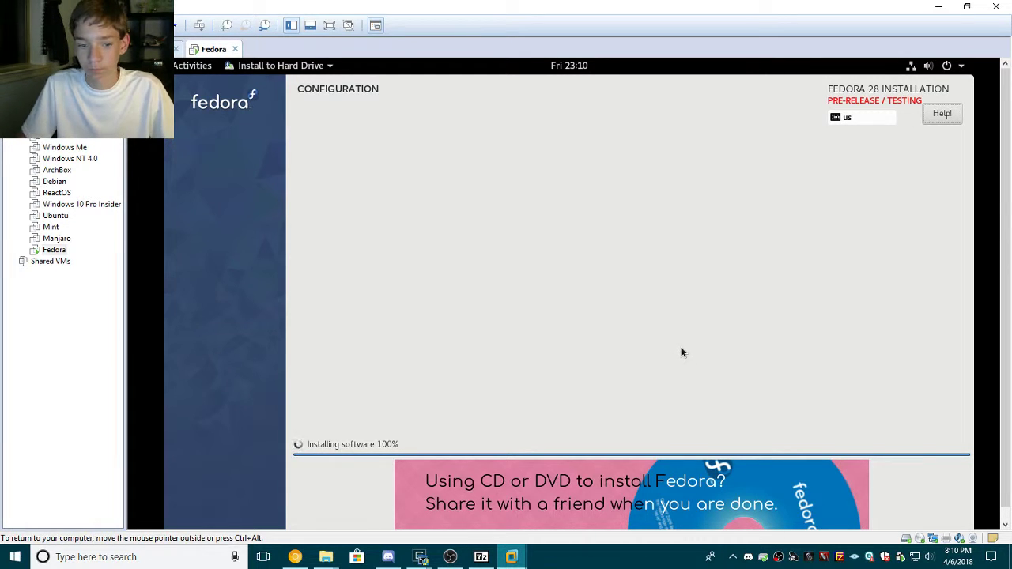
{"action": "left_click", "coordinate": [481, 557]}
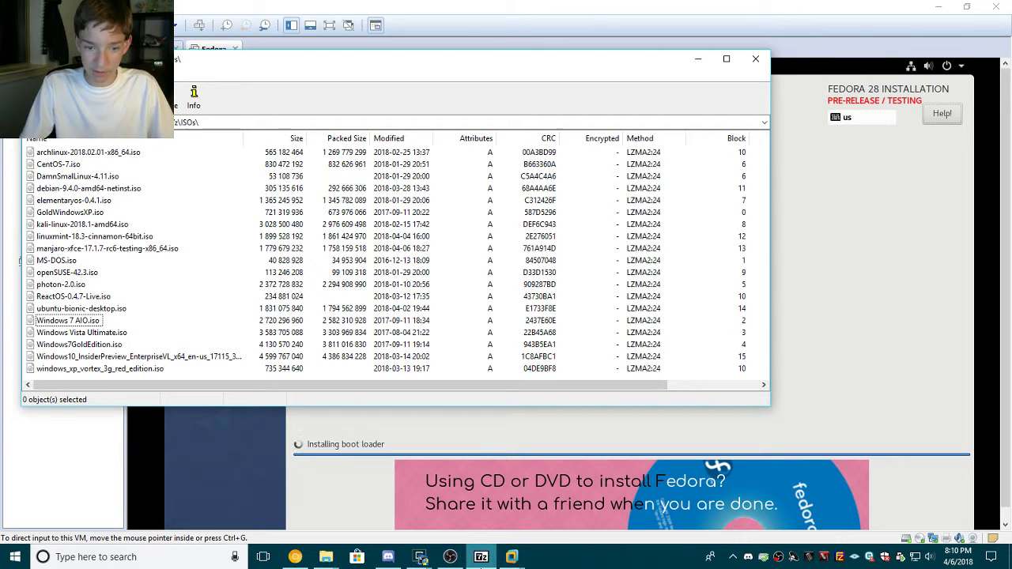
Sort the 7-Zip ISO listing by Packed Size, then close the archive window.
{"action": "scroll", "coordinate": [272, 293], "scroll_direction": "right", "scroll_amount": 2}
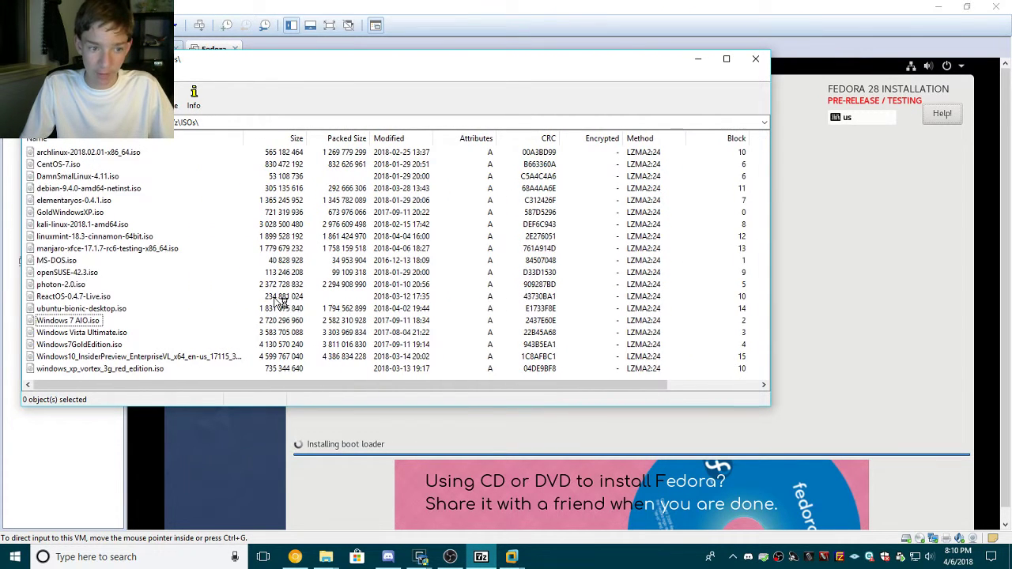
{"action": "scroll", "coordinate": [275, 303], "scroll_direction": "left", "scroll_amount": 2}
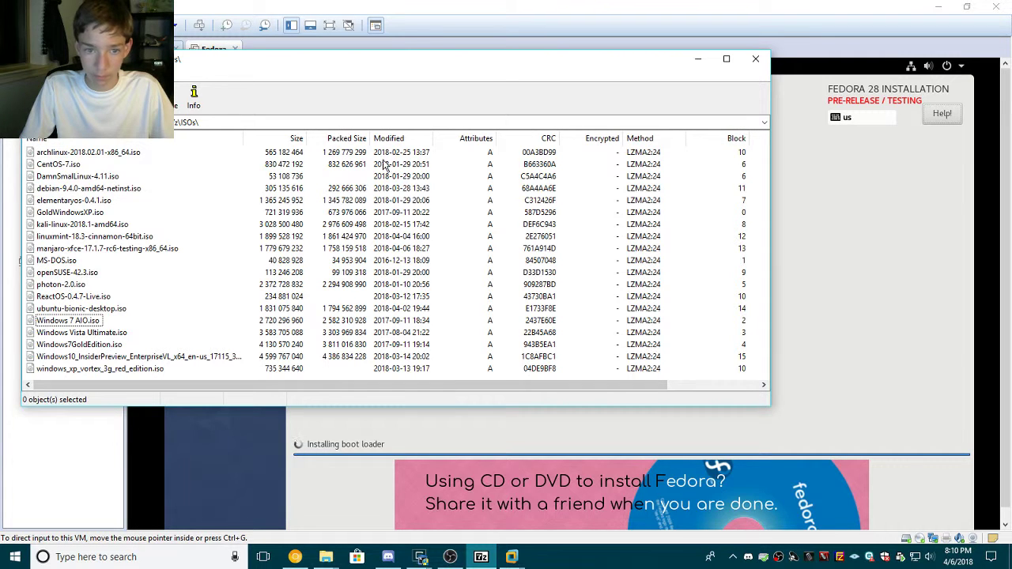
{"action": "left_click", "coordinate": [362, 140]}
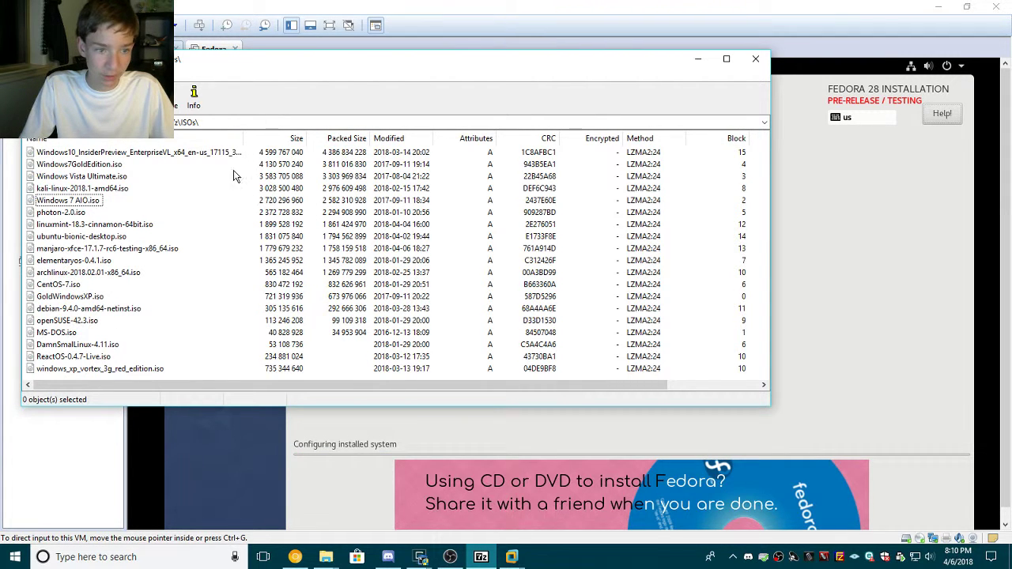
{"action": "left_click", "coordinate": [756, 59]}
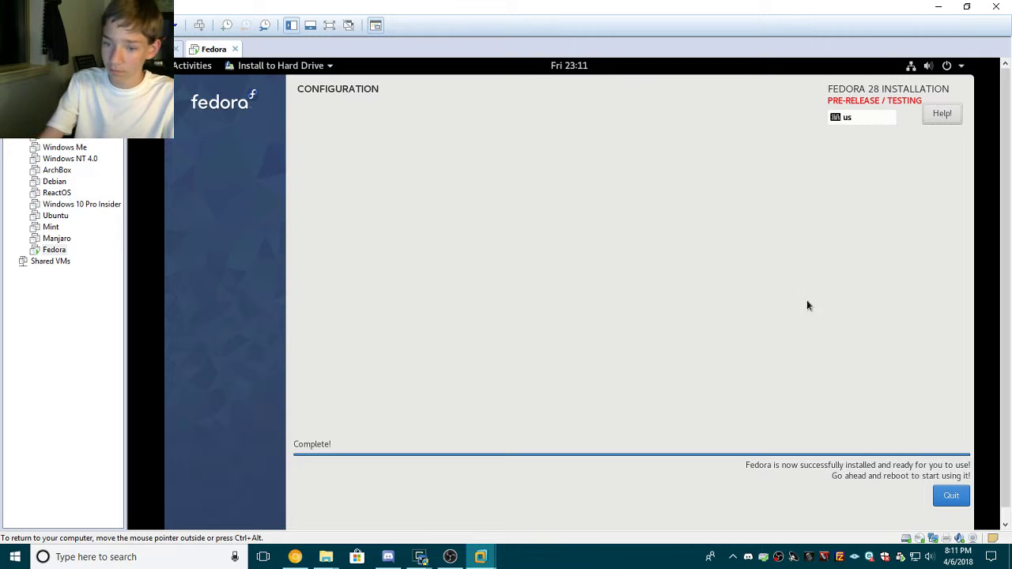
Quit the finished installer, choose Power Off from the system menu, and release input with Ctrl+Alt.
{"action": "left_click", "coordinate": [950, 496]}
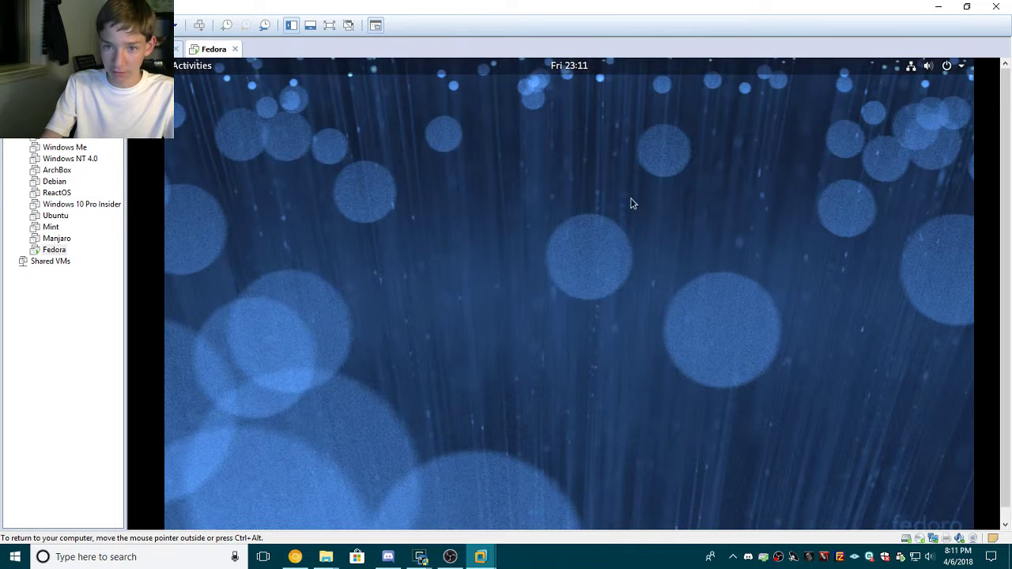
{"action": "left_click", "coordinate": [965, 70]}
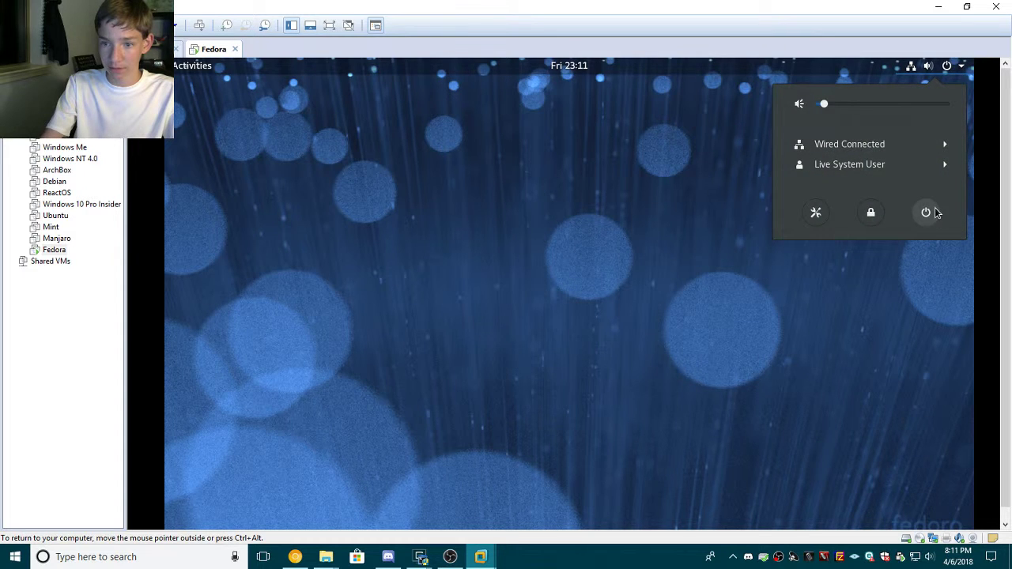
{"action": "left_click", "coordinate": [927, 214]}
{"action": "left_click", "coordinate": [681, 355]}
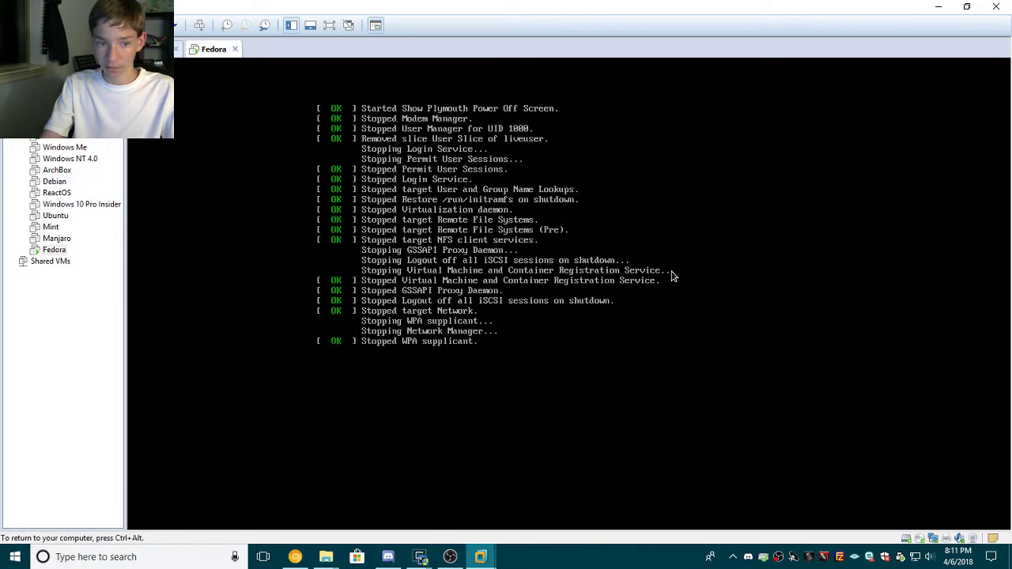
{"action": "key", "text": "ctrl+alt"}
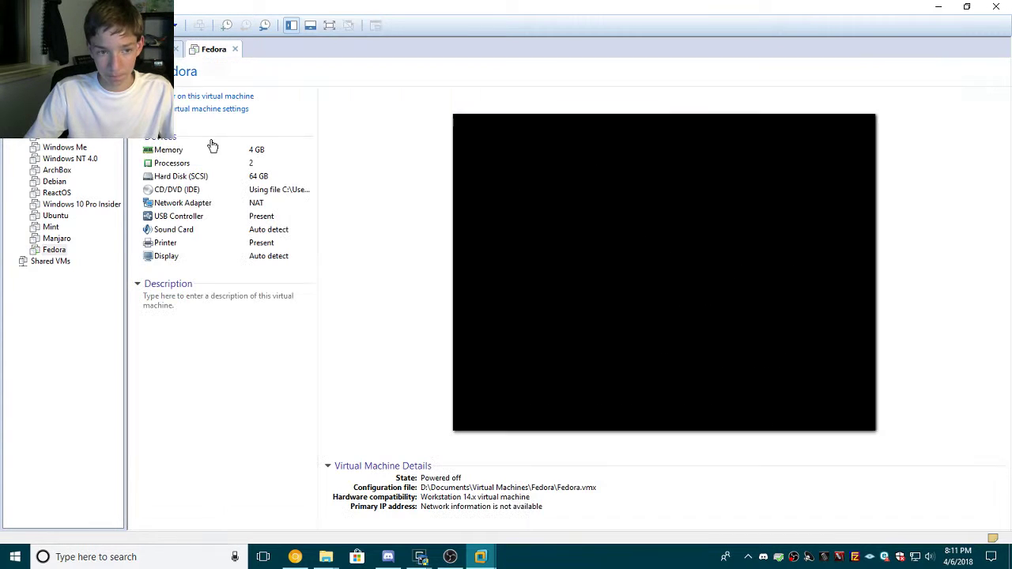
Power on the Fedora VM, dismiss the Removable Devices hint, and let the installed system boot.
{"action": "left_click", "coordinate": [225, 96]}
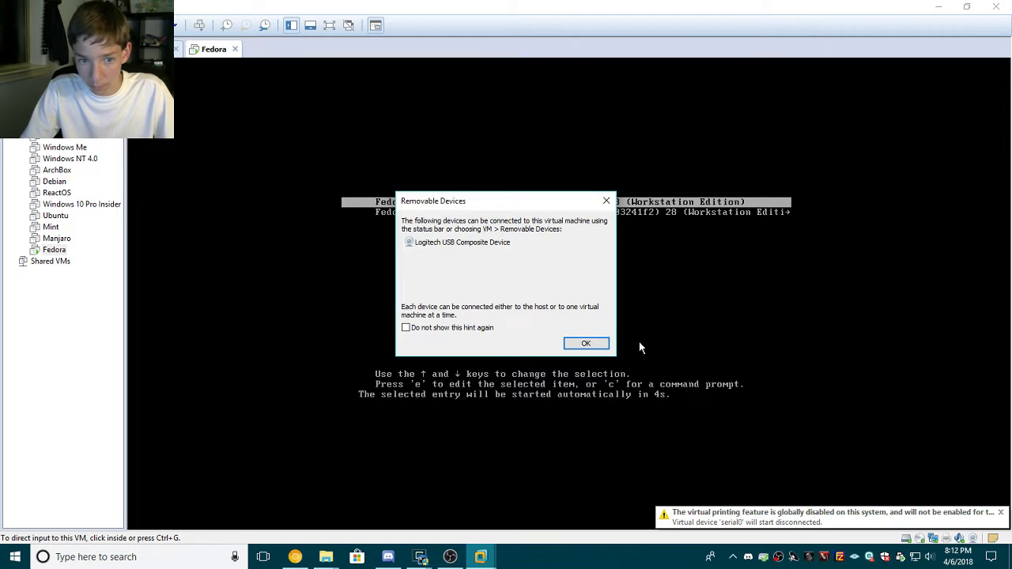
{"action": "left_click", "coordinate": [586, 344]}
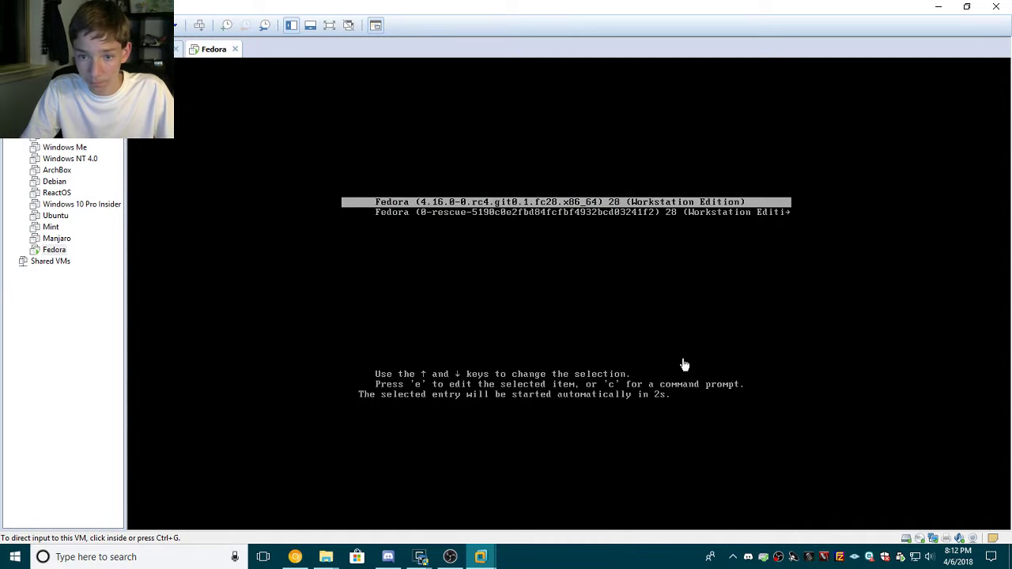
{"action": "left_click", "coordinate": [576, 272]}
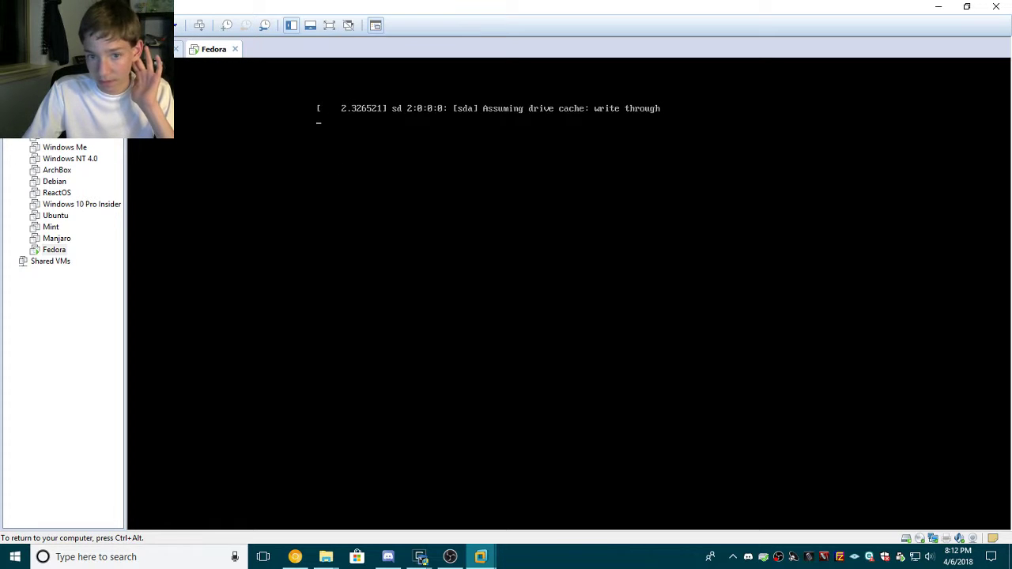
{"action": "key", "text": "ctrl+alt"}
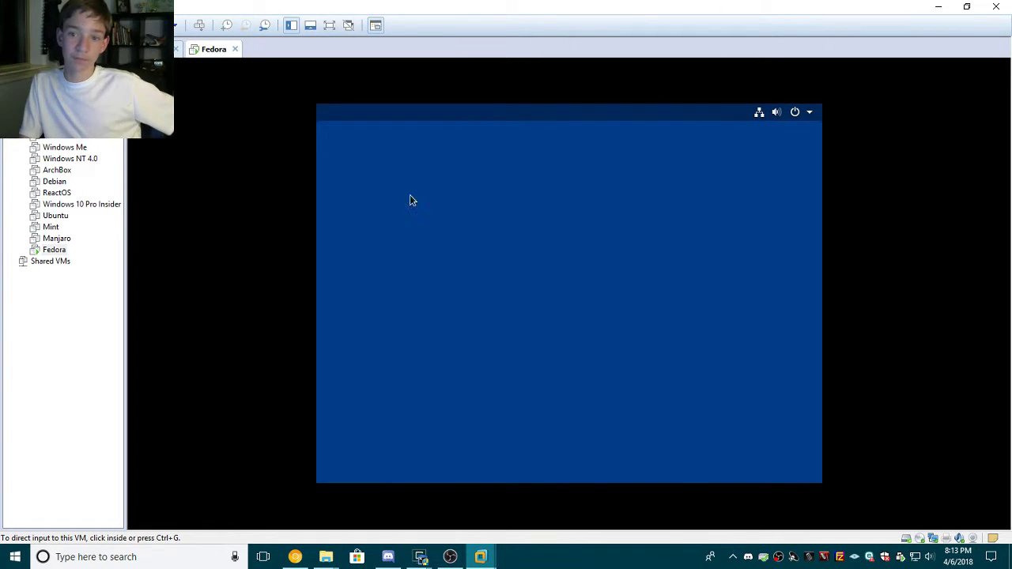
Disconnect the VM's virtual CD/DVD drive from the status bar, overriding the guest's lock.
{"action": "left_click", "coordinate": [410, 194]}
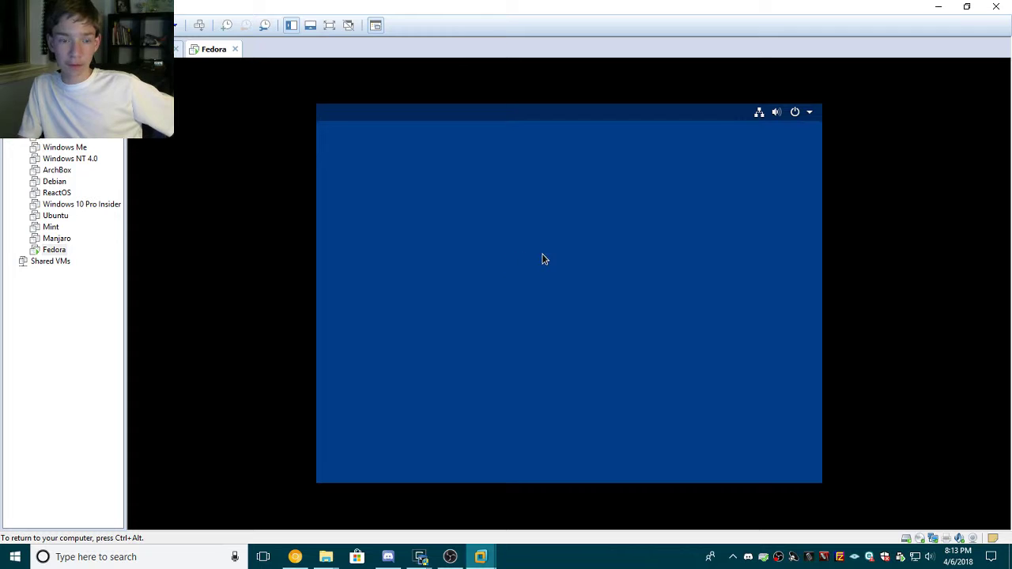
{"action": "key", "text": "ctrl+alt"}
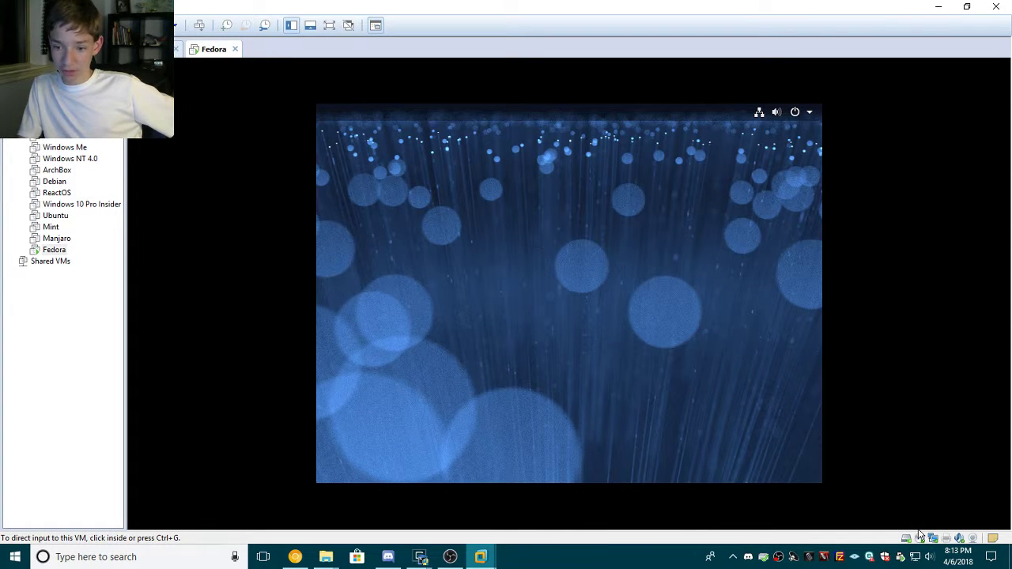
{"action": "left_click", "coordinate": [932, 538]}
{"action": "left_click", "coordinate": [955, 513]}
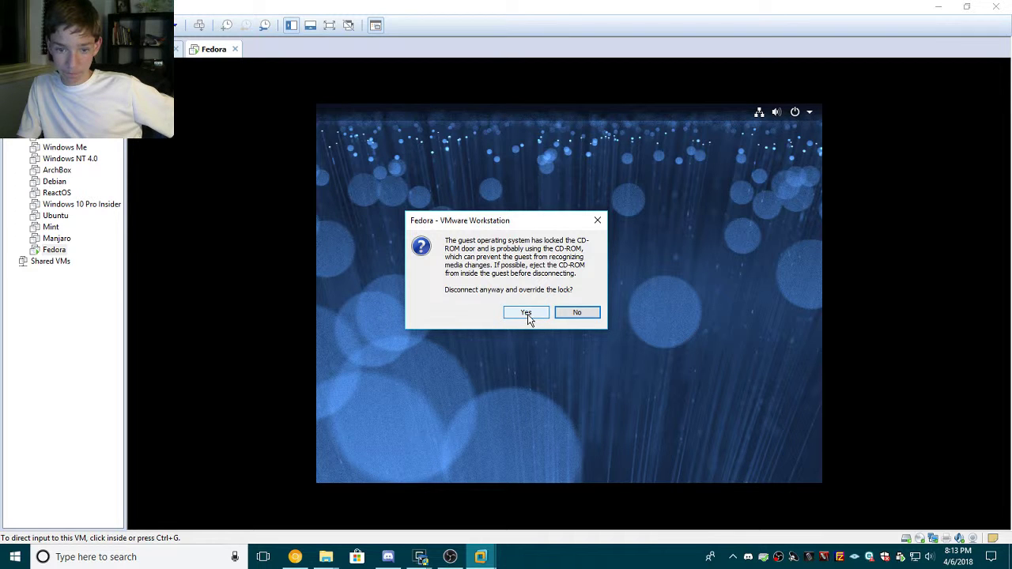
{"action": "left_click", "coordinate": [527, 314]}
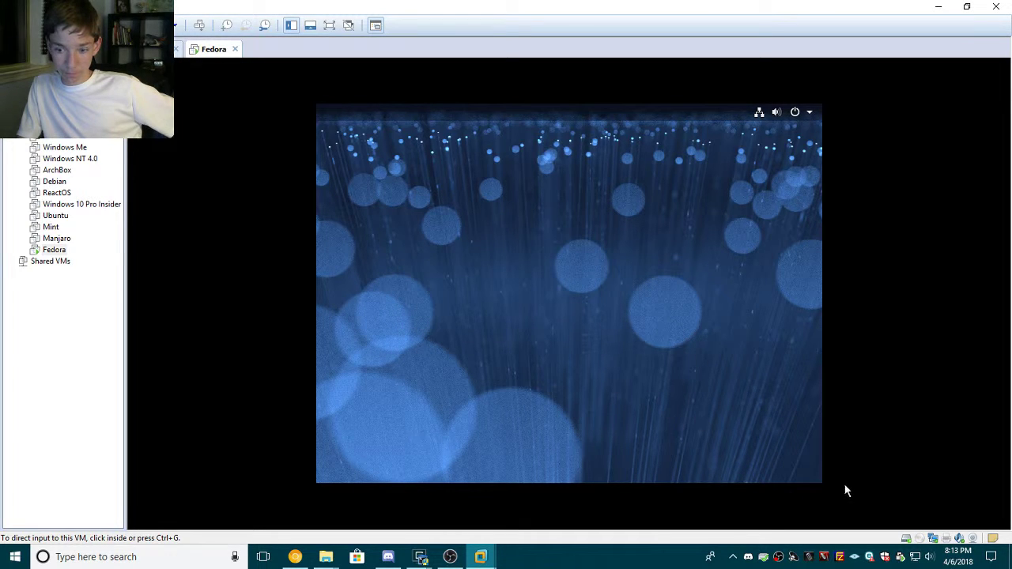
{"action": "mouse_move", "coordinate": [923, 543]}
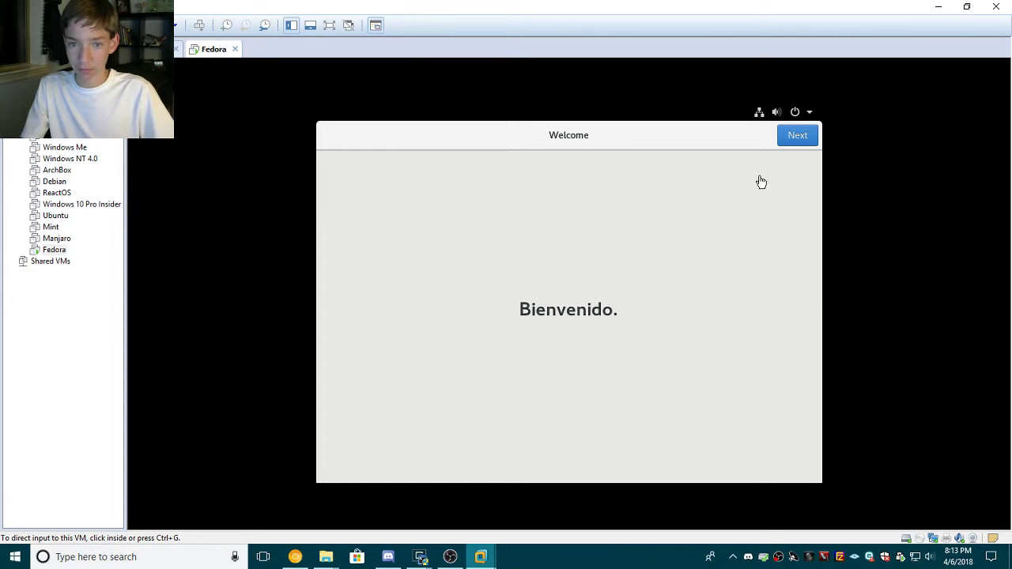
Pass the first-run Welcome and Privacy pages with defaults, then skip Online Accounts.
{"action": "left_click", "coordinate": [803, 139]}
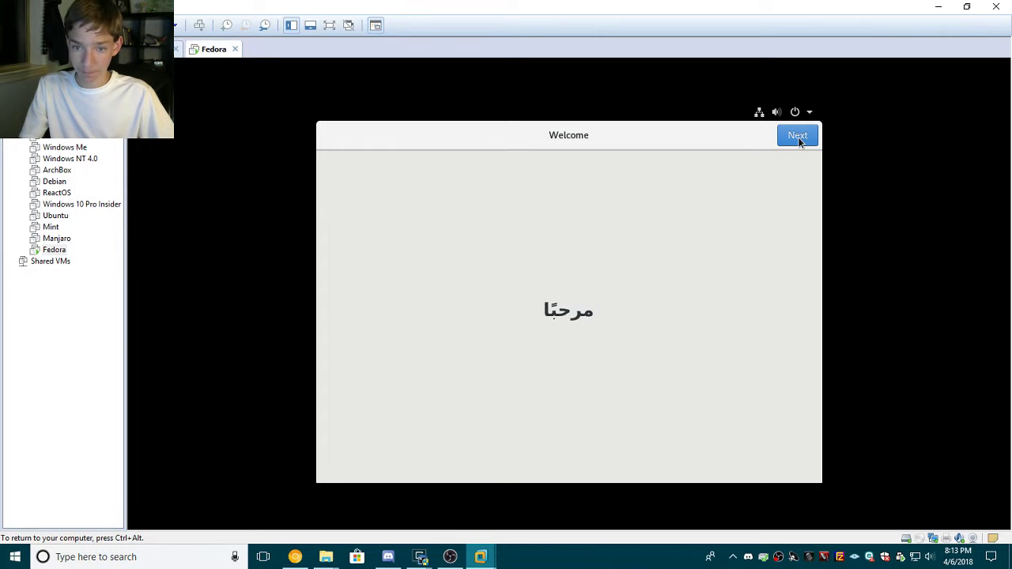
{"action": "left_click", "coordinate": [799, 138]}
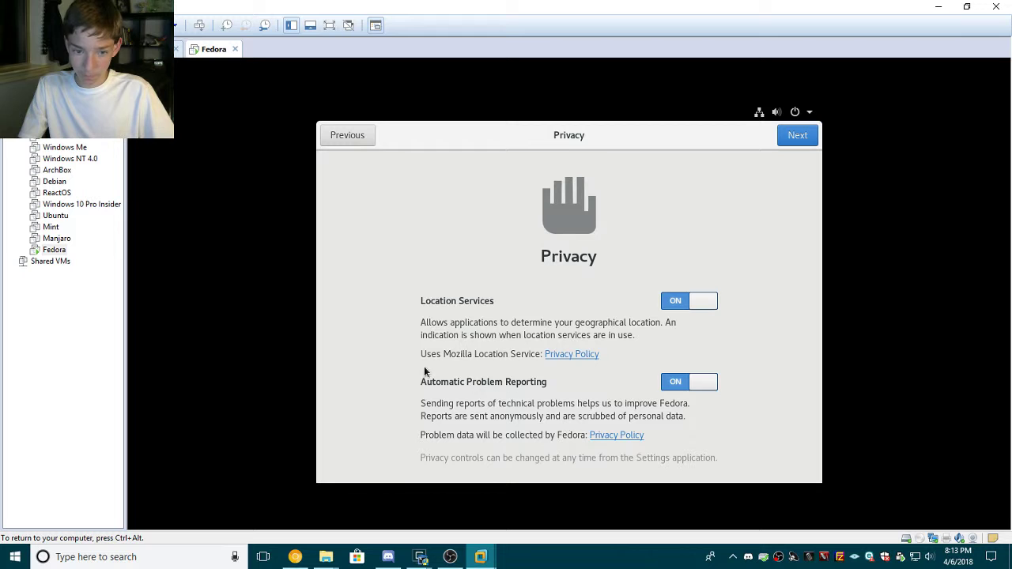
{"action": "left_click", "coordinate": [800, 136]}
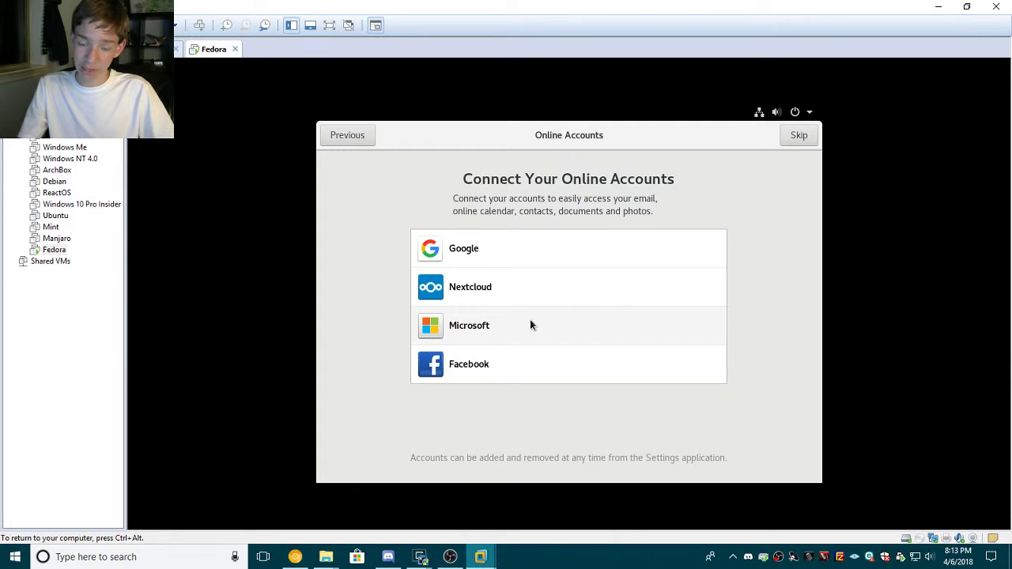
{"action": "left_click", "coordinate": [799, 135]}
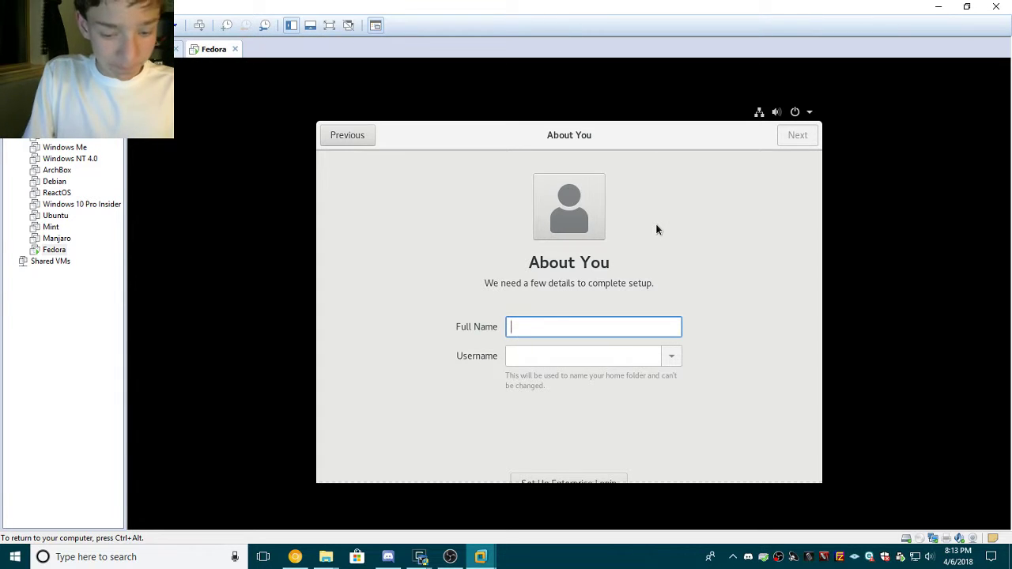
Enter the user's full name, remove the surname from the suggested username, and continue to the password page.
{"action": "type", "text": "Josep"}
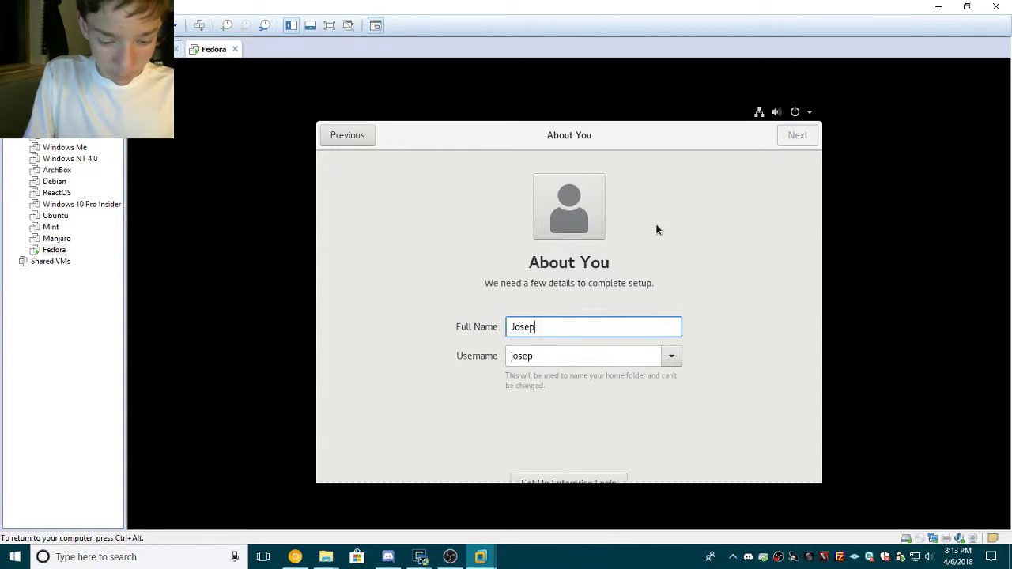
{"action": "type", "text": "h Robinson"}
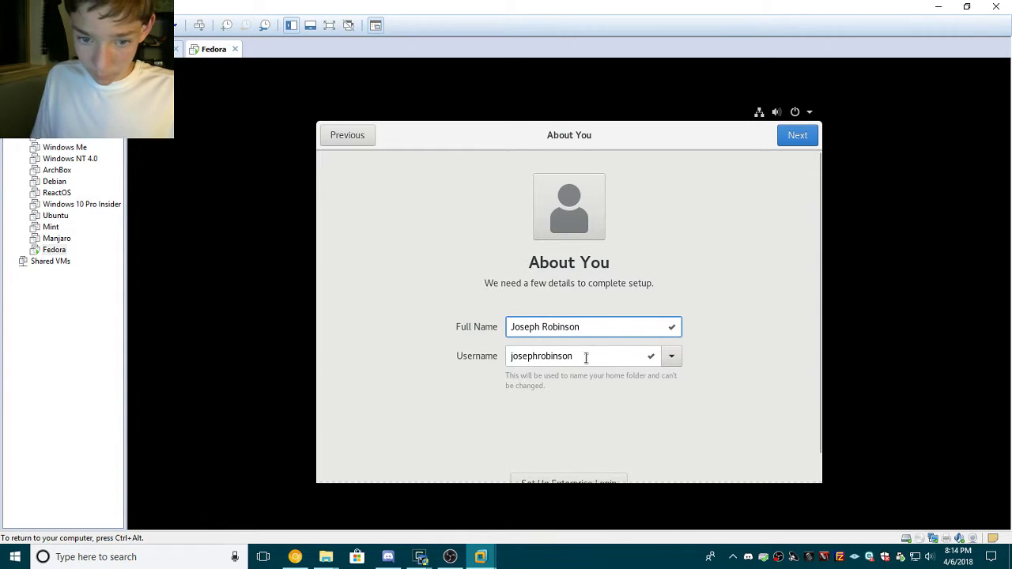
{"action": "left_click_drag", "start_coordinate": [585, 356], "coordinate": [541, 364]}
{"action": "key", "text": "BackSpace"}
{"action": "key", "text": "BackSpace"}
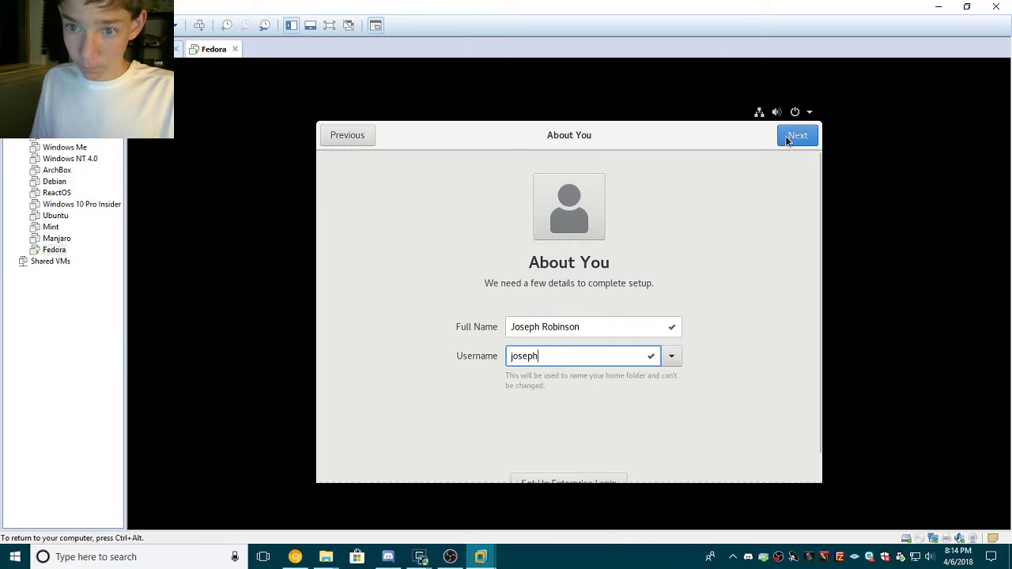
{"action": "left_click", "coordinate": [668, 360]}
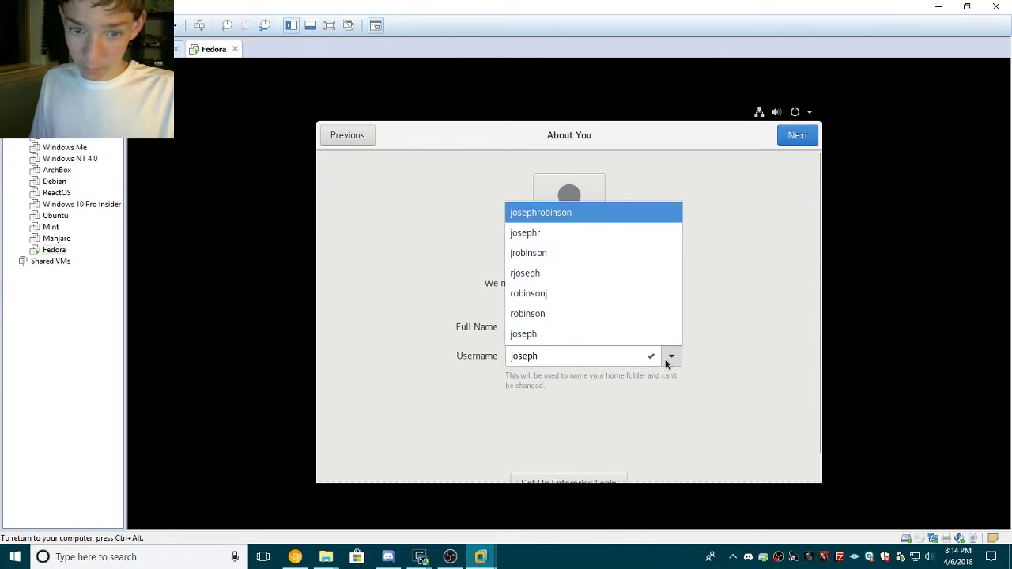
{"action": "left_click", "coordinate": [669, 360]}
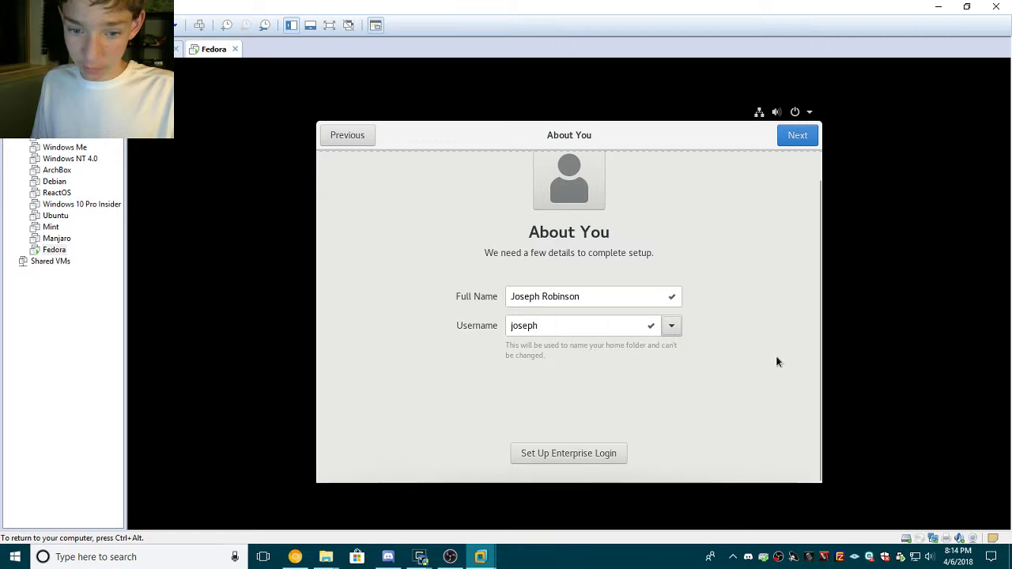
{"action": "left_click", "coordinate": [782, 137]}
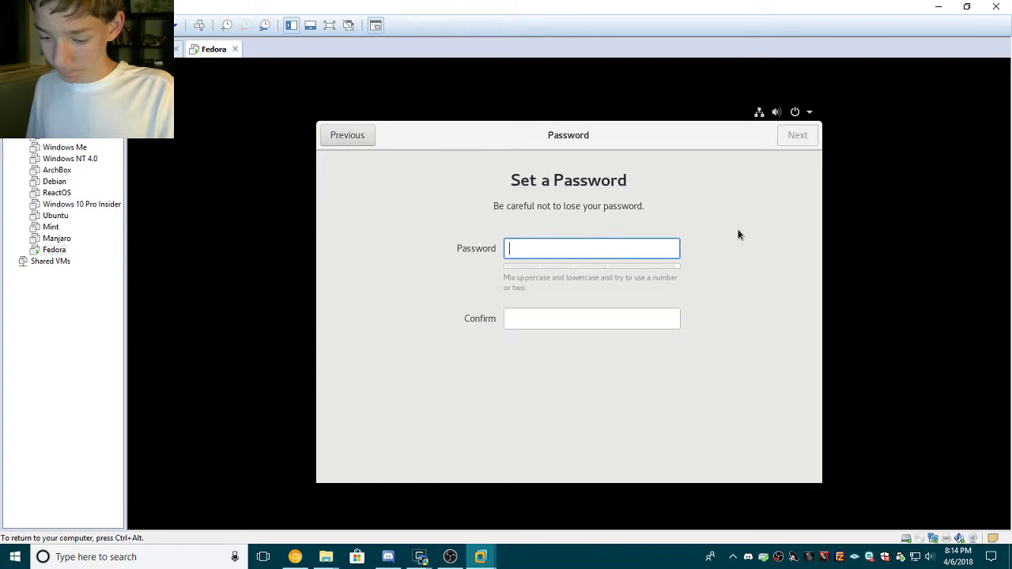
Enter the password and its confirmation, then select and retype both entries.
{"action": "type", "text": "••••"}
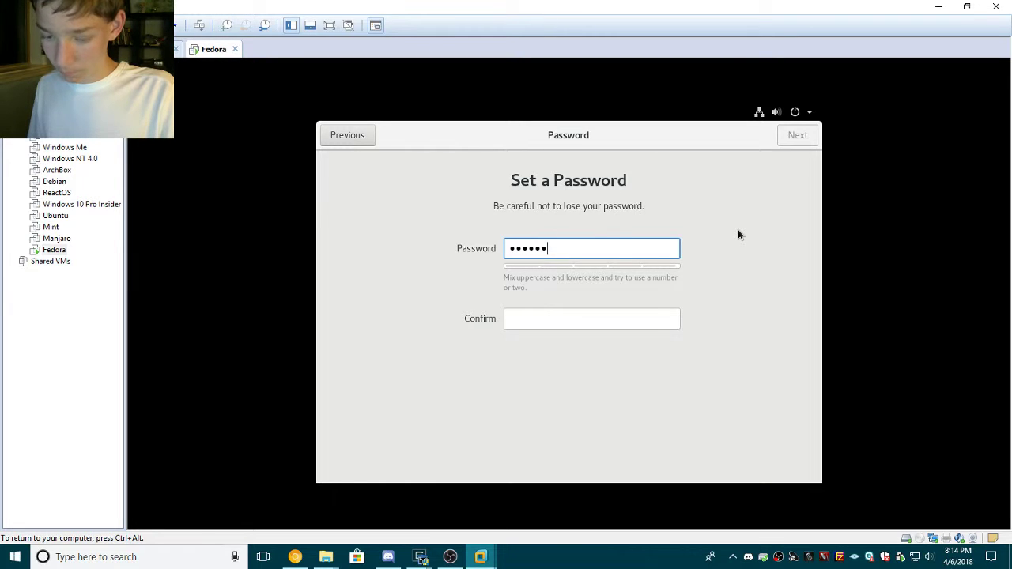
{"action": "left_click", "coordinate": [567, 320]}
{"action": "type", "text": "•"}
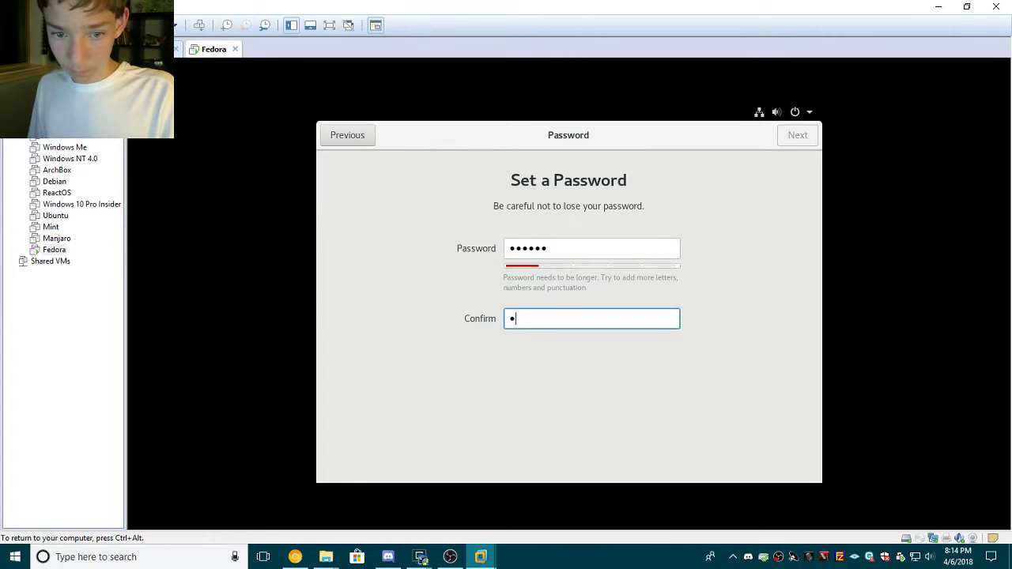
{"action": "type", "text": "•••••"}
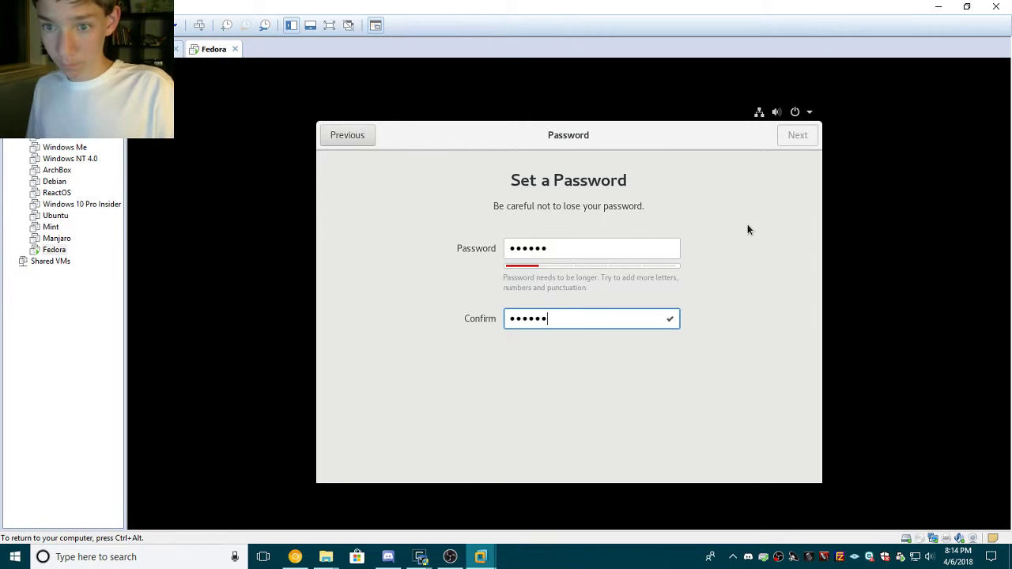
{"action": "left_click", "coordinate": [567, 249]}
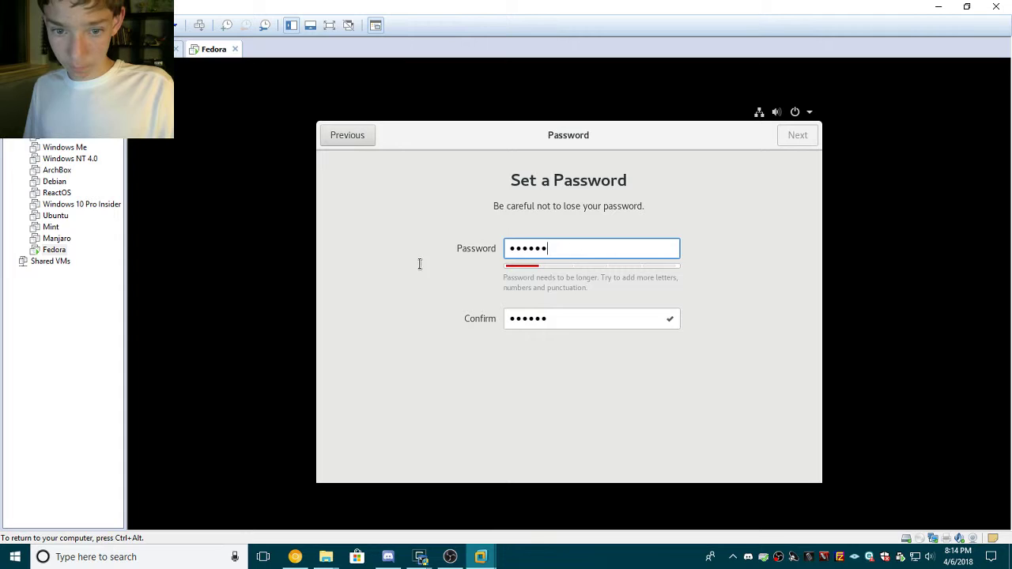
{"action": "left_click_drag", "start_coordinate": [592, 253], "coordinate": [457, 253]}
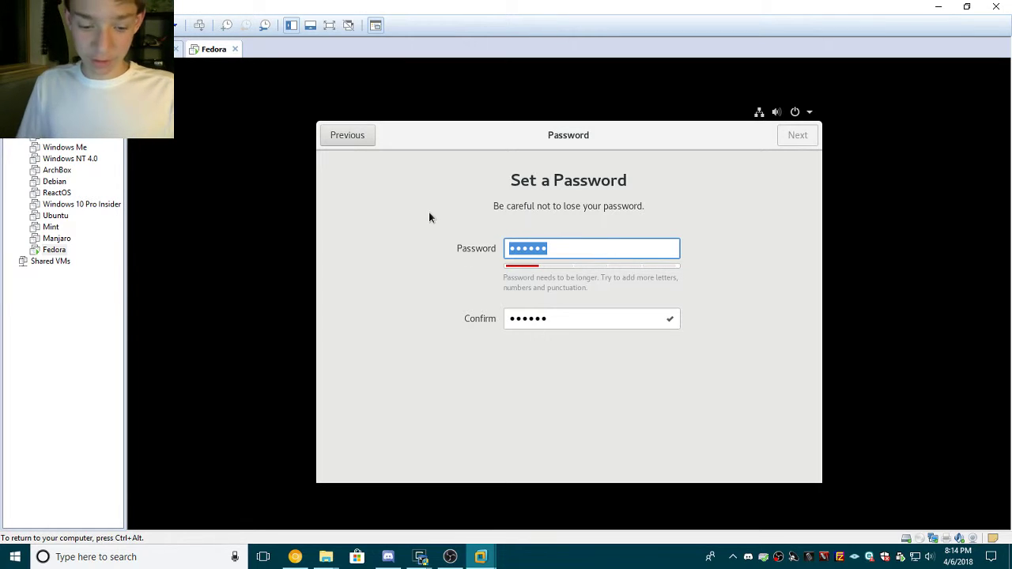
{"action": "type", "text": "••••••"}
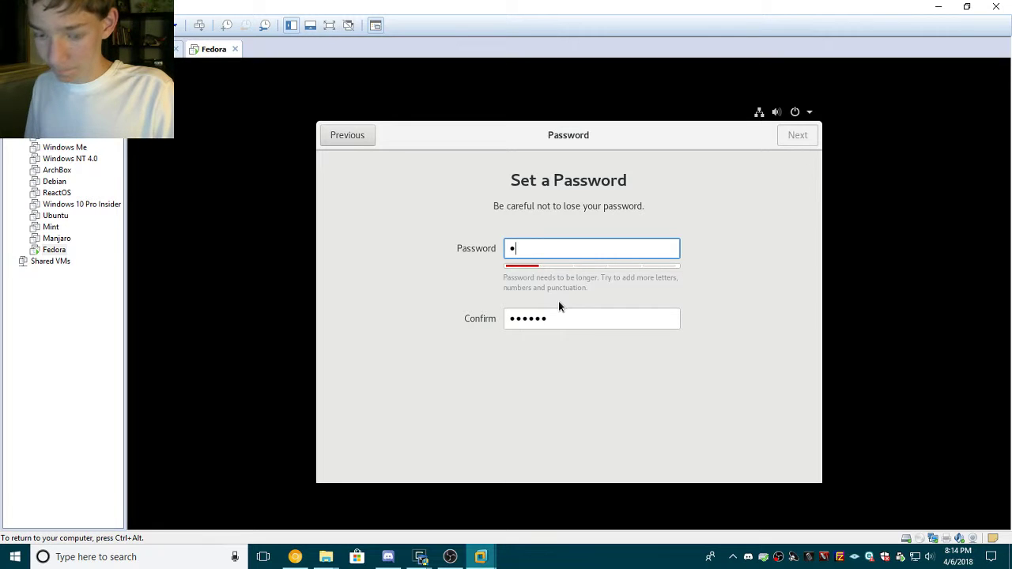
{"action": "left_click_drag", "start_coordinate": [530, 321], "coordinate": [482, 323]}
{"action": "type", "text": "••••••"}
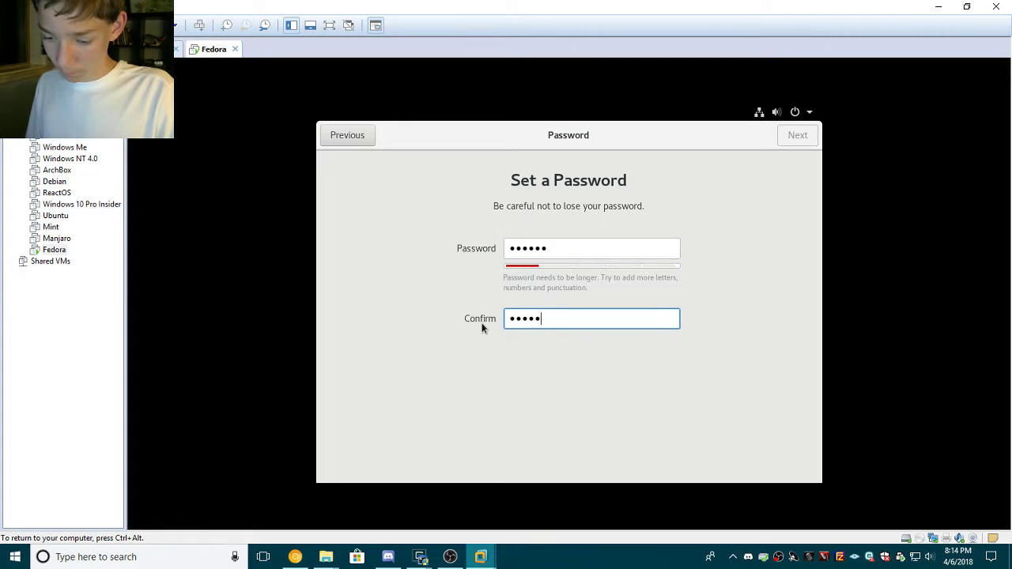
Clear and retype the confirmation and password until both entries match.
{"action": "left_click_drag", "start_coordinate": [577, 251], "coordinate": [313, 254]}
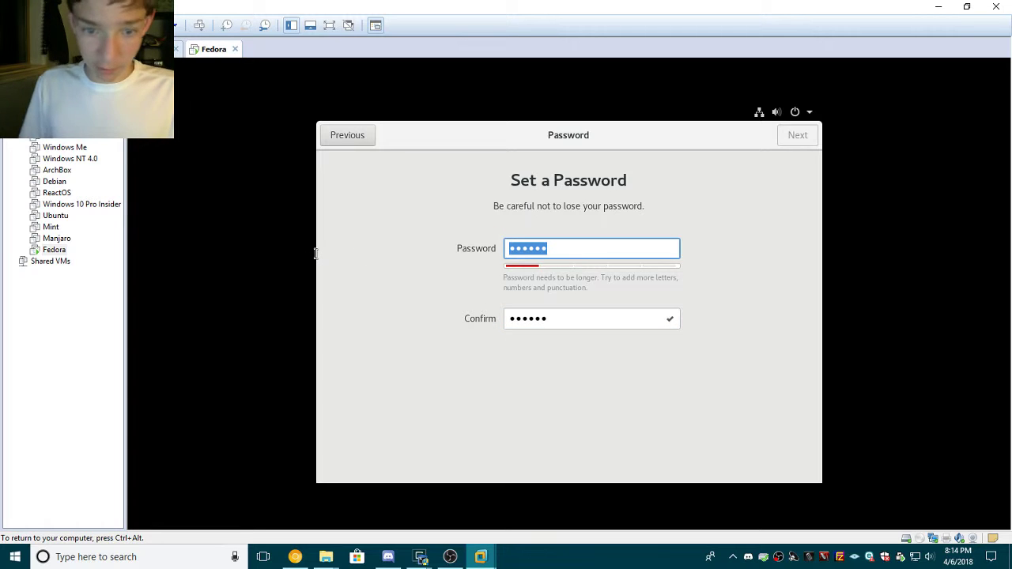
{"action": "type", "text": "••••••••"}
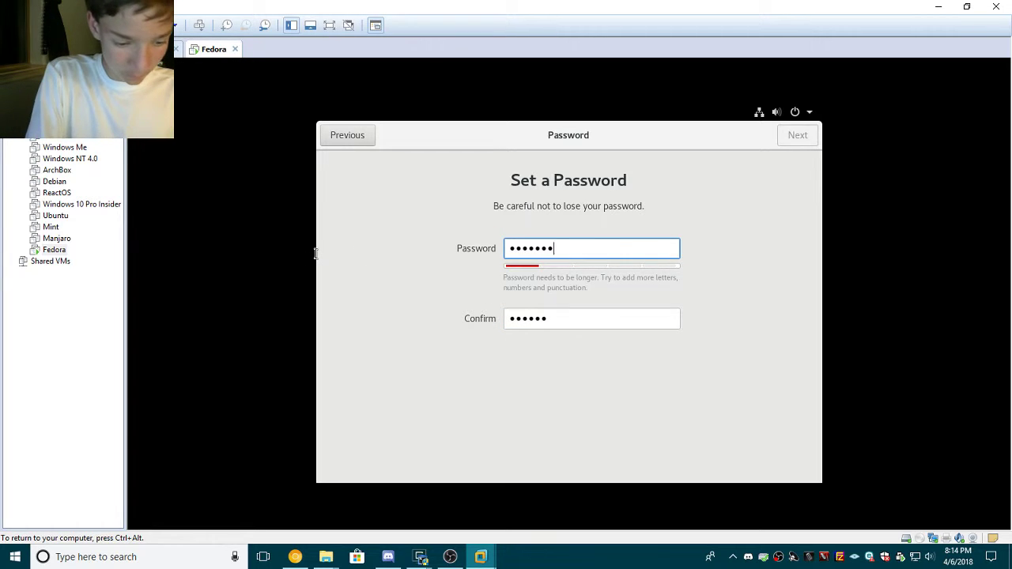
{"action": "left_click", "coordinate": [511, 323]}
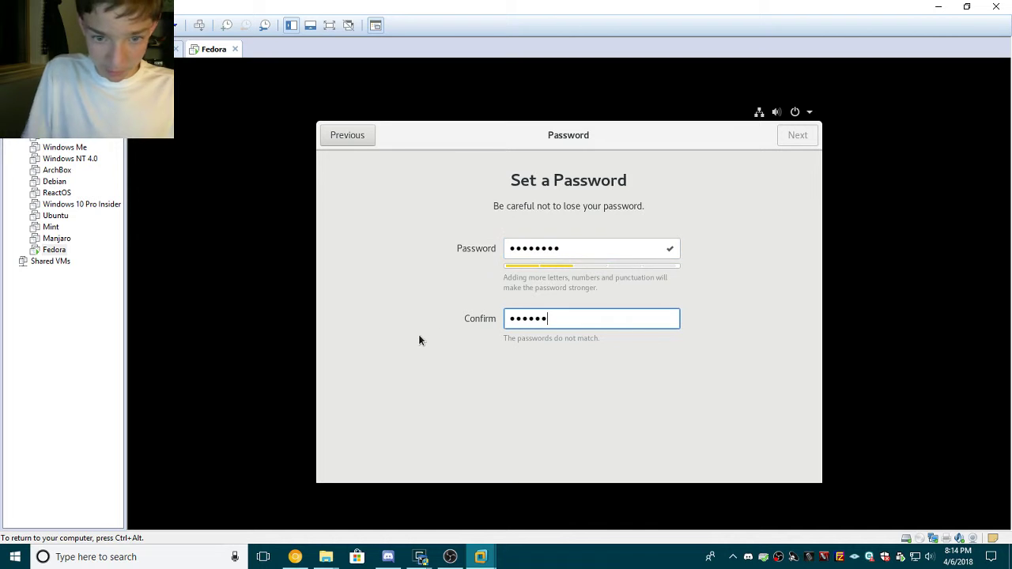
{"action": "key", "text": "BackSpace"}
{"action": "key", "text": "BackSpace"}
{"action": "key", "text": "BackSpace"}
{"action": "key", "text": "BackSpace"}
{"action": "key", "text": "BackSpace"}
{"action": "key", "text": "BackSpace"}
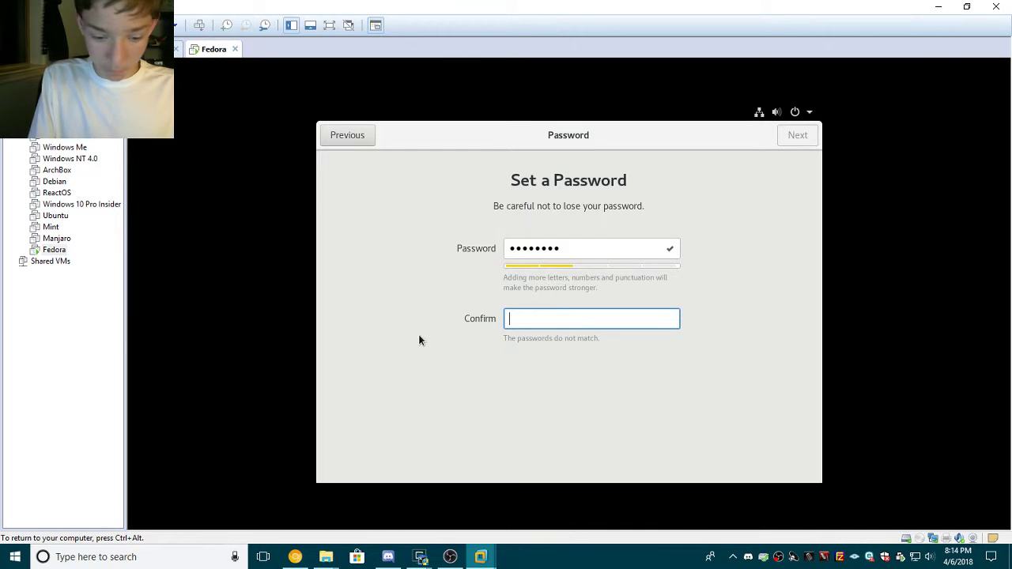
{"action": "type", "text": "••••••••"}
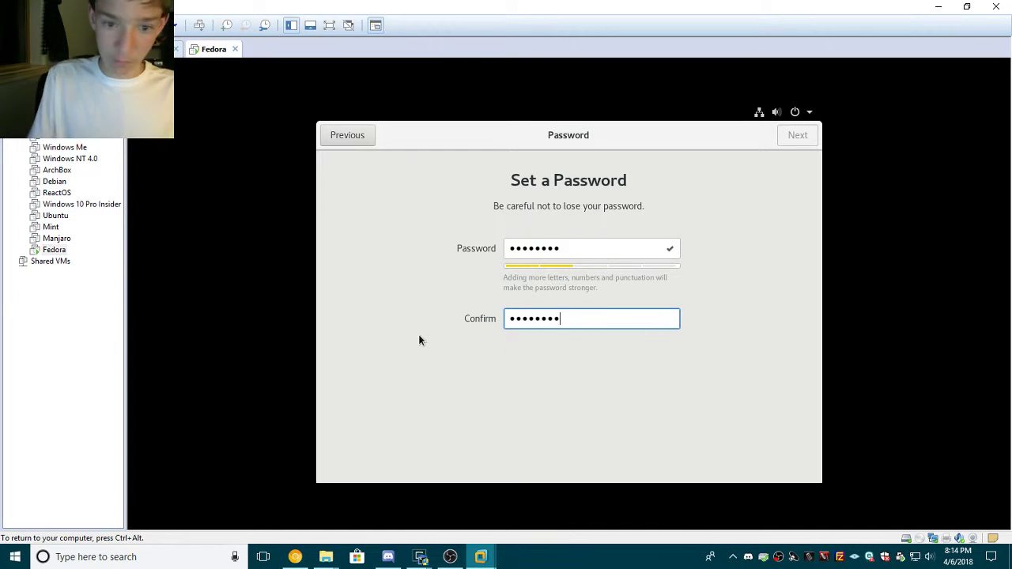
{"action": "left_click", "coordinate": [584, 250]}
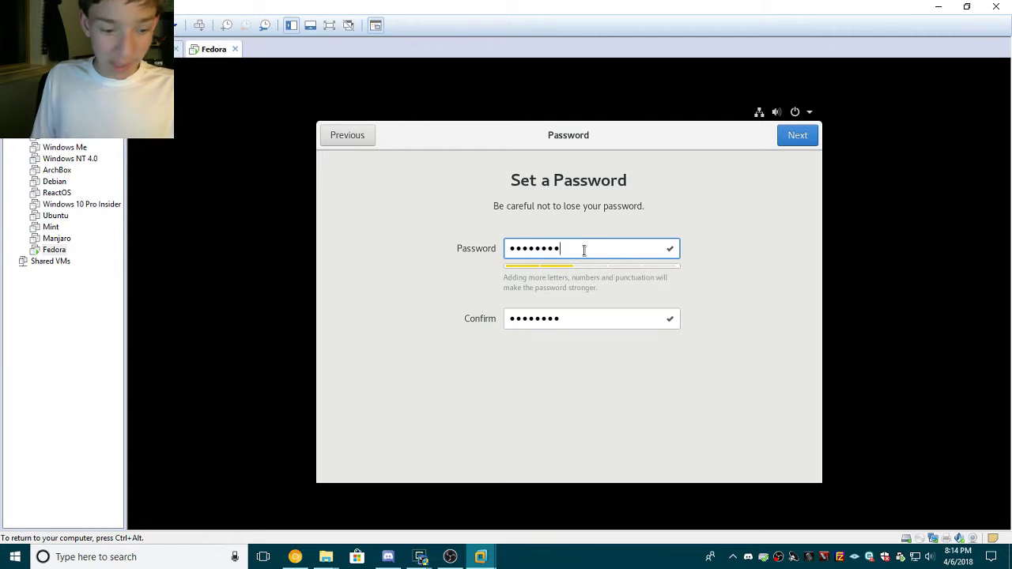
{"action": "type", "text": "•"}
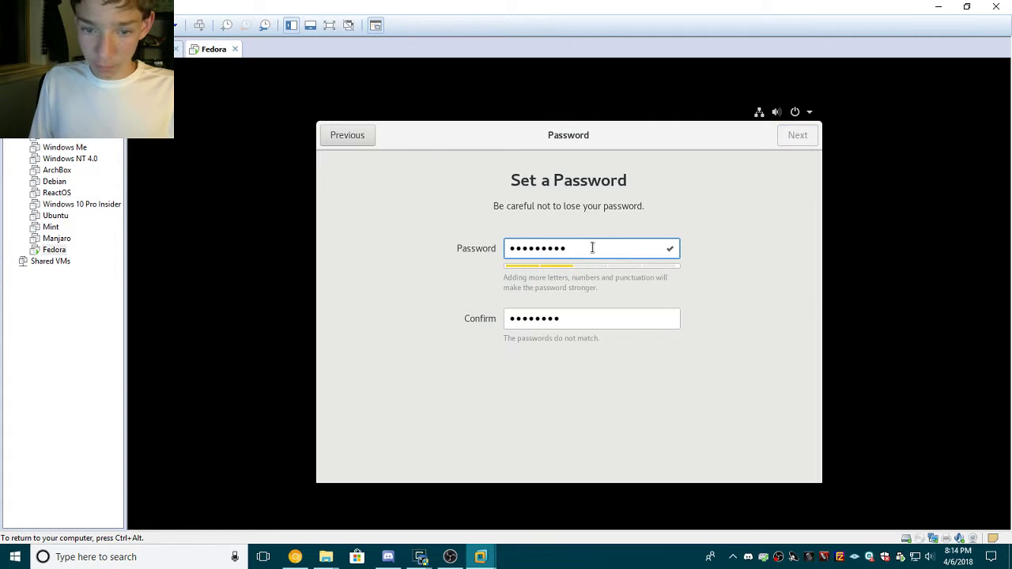
{"action": "type", "text": "•"}
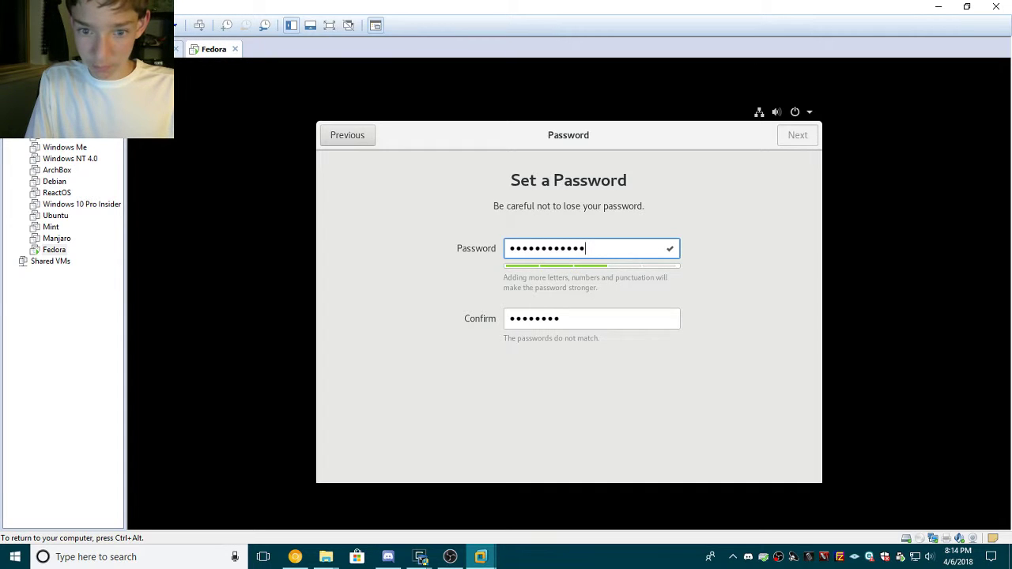
{"action": "type", "text": "••"}
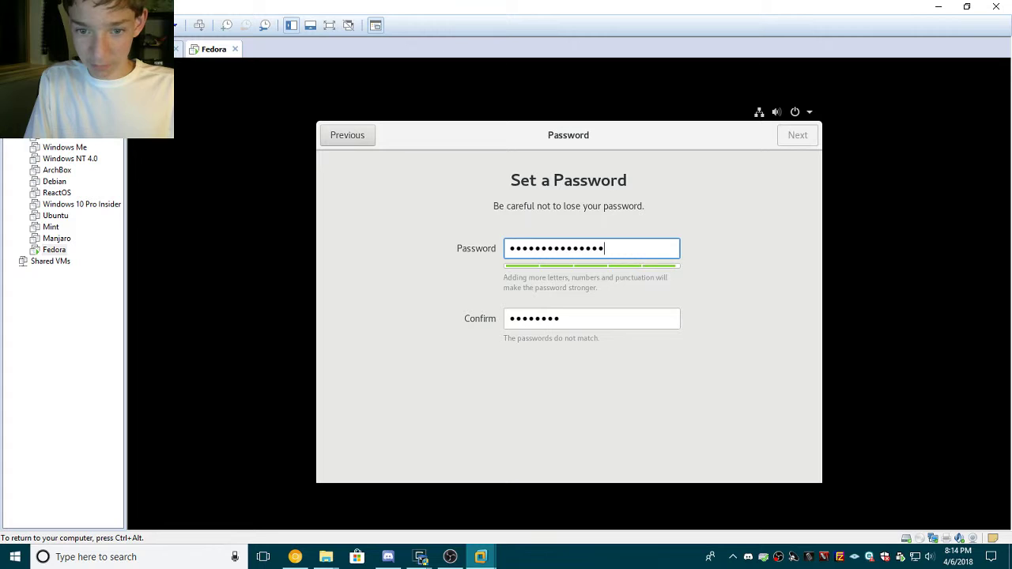
{"action": "key", "text": "BackSpace"}
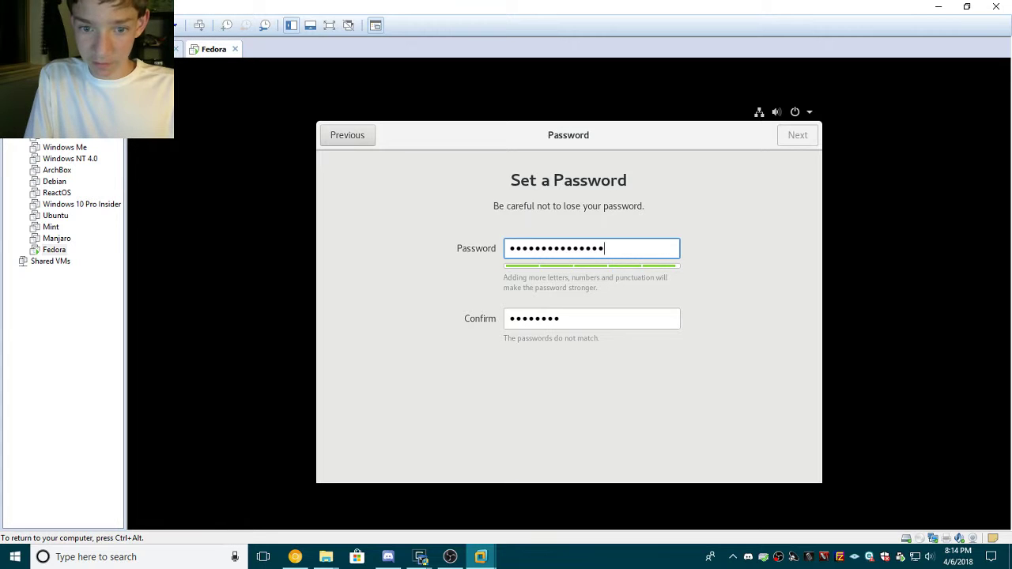
{"action": "key", "text": "BackSpace"}
{"action": "key", "text": "BackSpace"}
{"action": "key", "text": "BackSpace"}
{"action": "key", "text": "BackSpace"}
{"action": "key", "text": "BackSpace"}
{"action": "key", "text": "BackSpace"}
{"action": "key", "text": "BackSpace"}
{"action": "key", "text": "BackSpace"}
{"action": "key", "text": "BackSpace"}
{"action": "key", "text": "BackSpace"}
{"action": "key", "text": "BackSpace"}
{"action": "key", "text": "BackSpace"}
{"action": "key", "text": "BackSpace"}
{"action": "key", "text": "BackSpace"}
{"action": "key", "text": "BackSpace"}
{"action": "type", "text": "•••"}
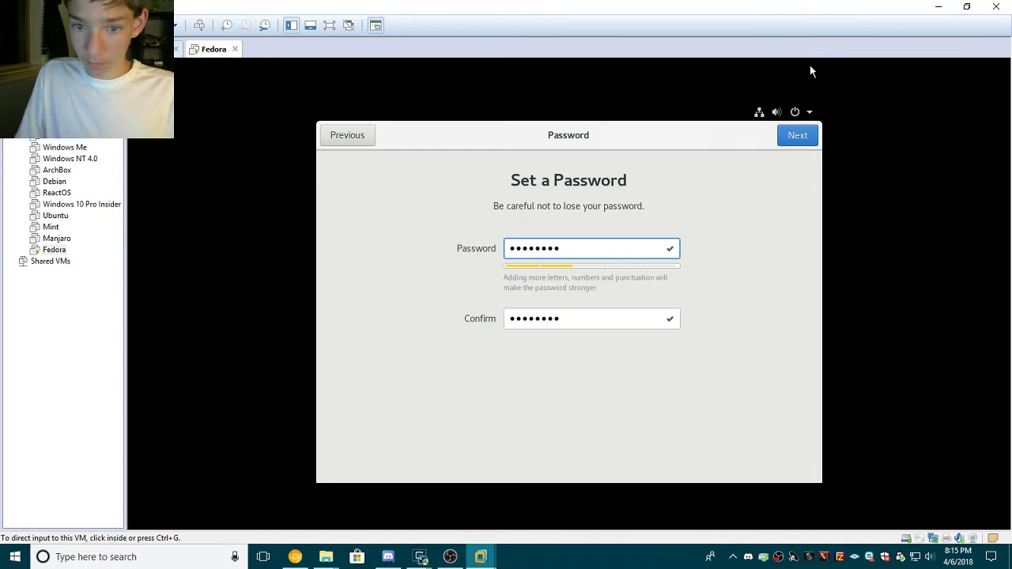
Finish first-run setup with Start Using Fedora, then log in as the new user with its password.
{"action": "left_click", "coordinate": [798, 136]}
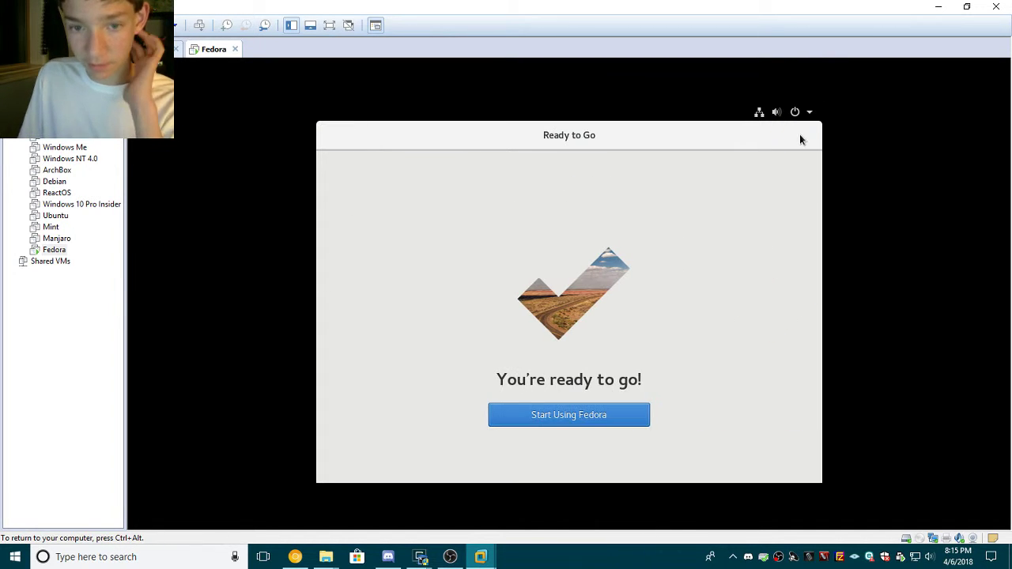
{"action": "left_click", "coordinate": [578, 417]}
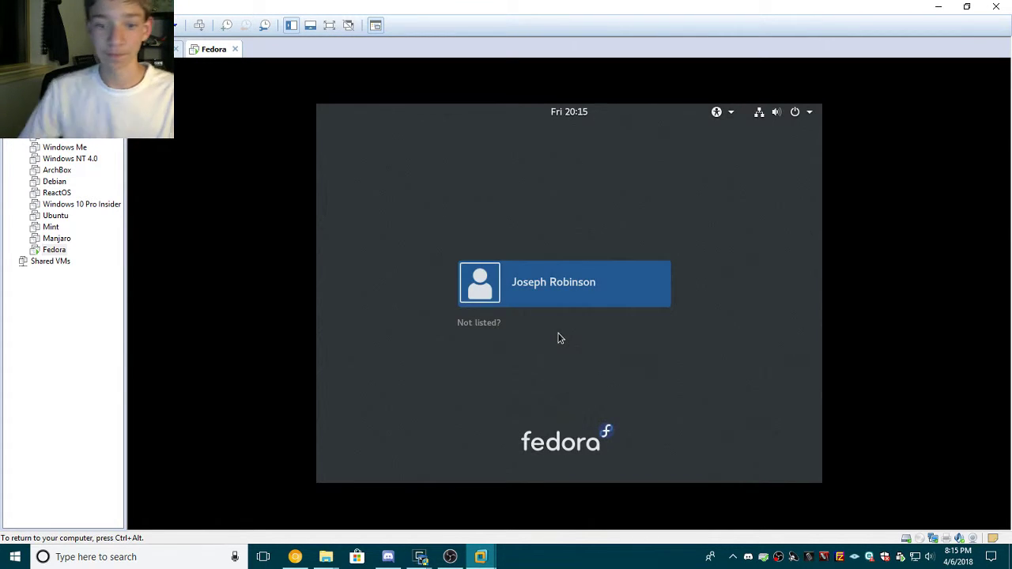
{"action": "left_click", "coordinate": [545, 304]}
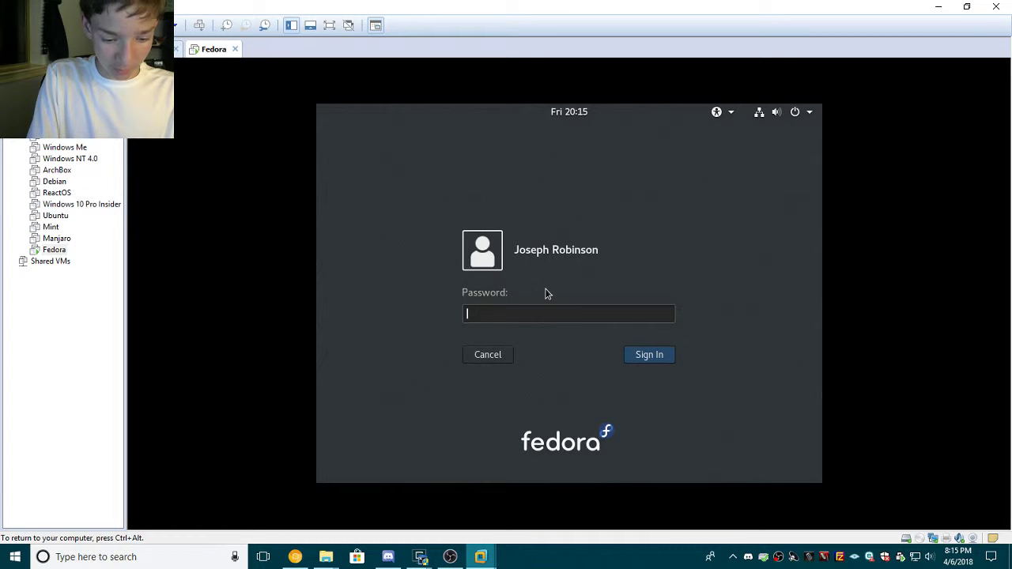
{"action": "type", "text": "••"}
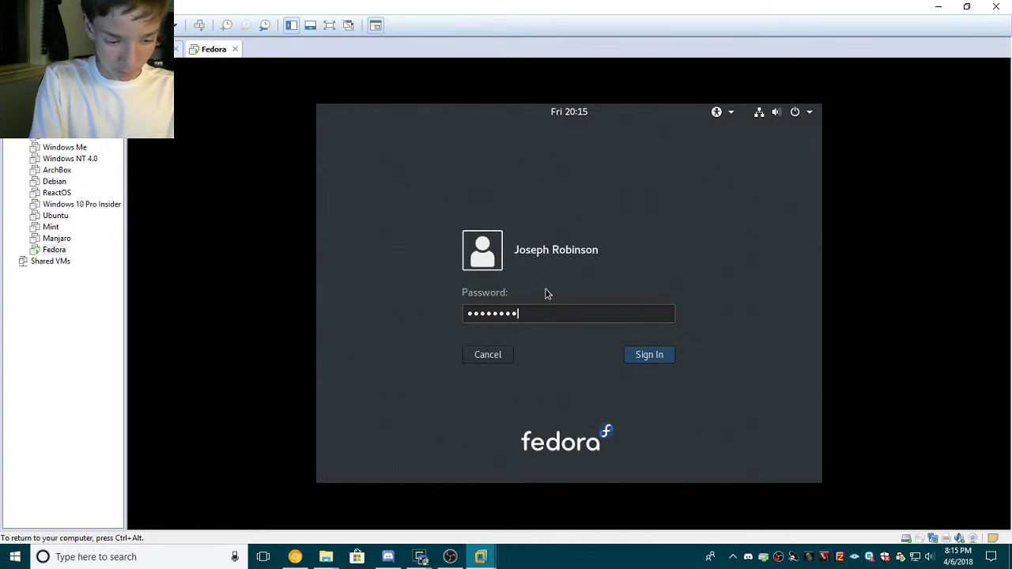
{"action": "key", "text": "Return"}
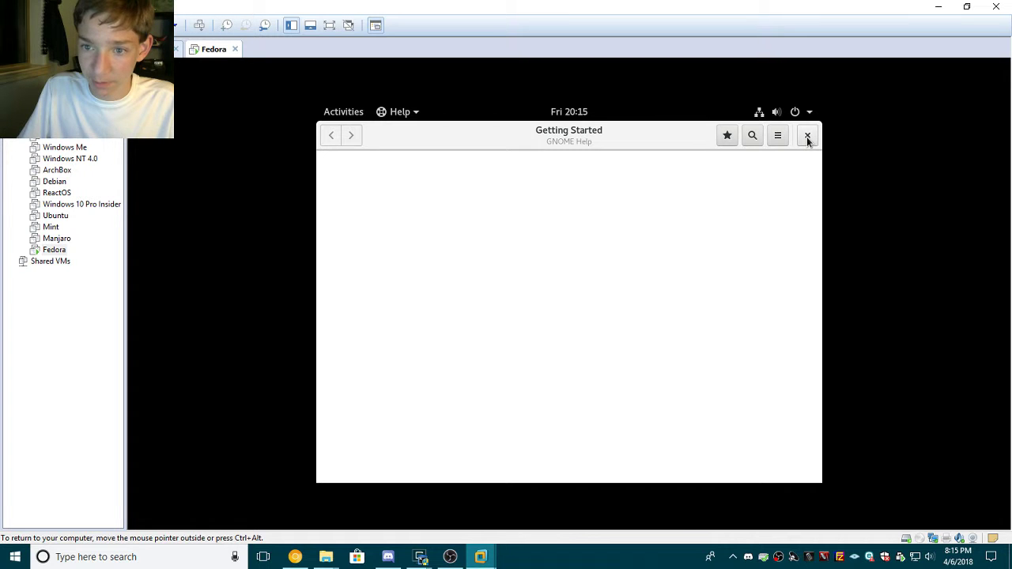
Close the Getting Started help and launch Terminal from the Utilities folder in Show Applications.
{"action": "left_click", "coordinate": [807, 136]}
{"action": "left_click", "coordinate": [334, 115]}
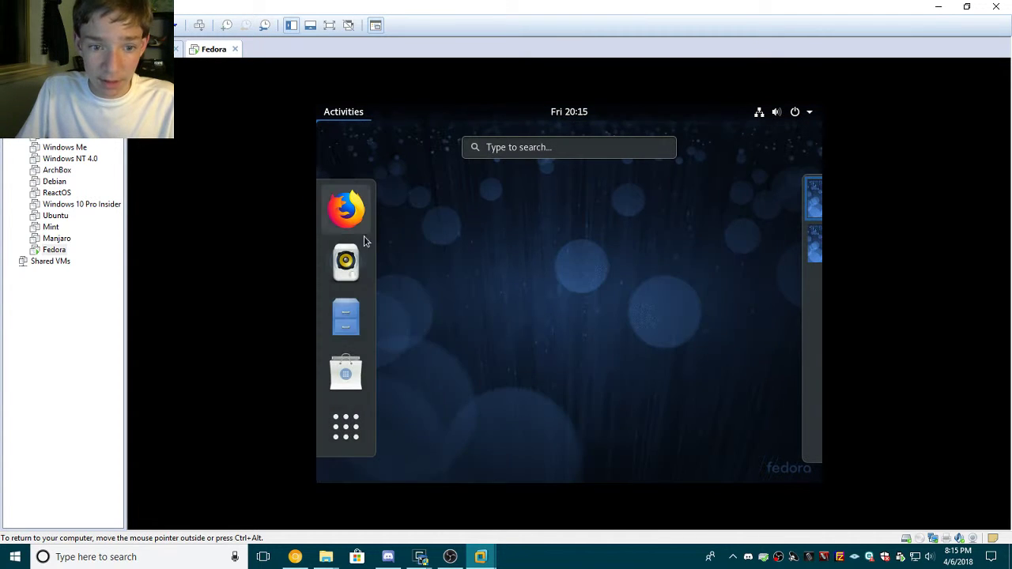
{"action": "left_click", "coordinate": [346, 428]}
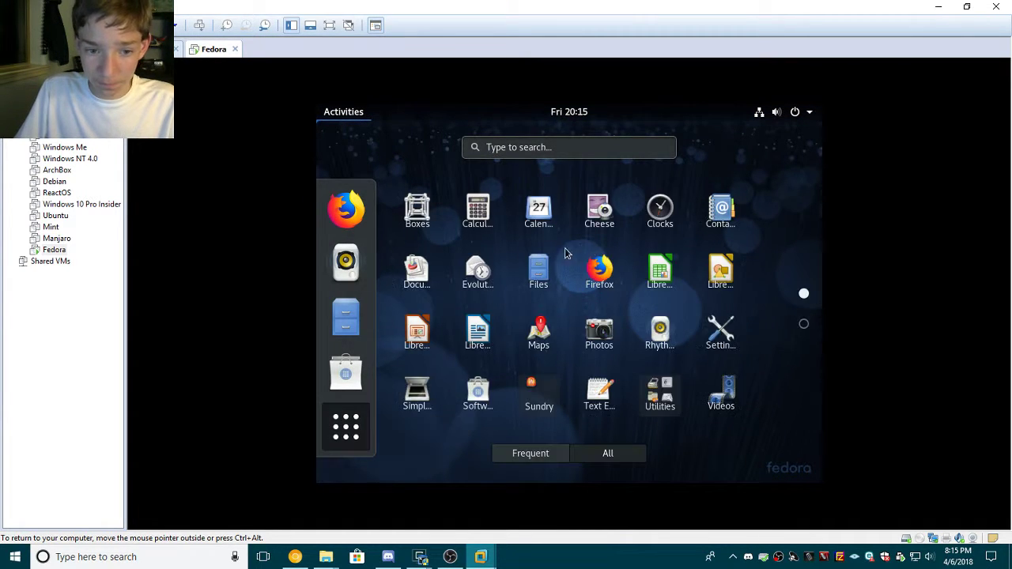
{"action": "scroll", "coordinate": [663, 356], "scroll_direction": "down", "scroll_amount": 1}
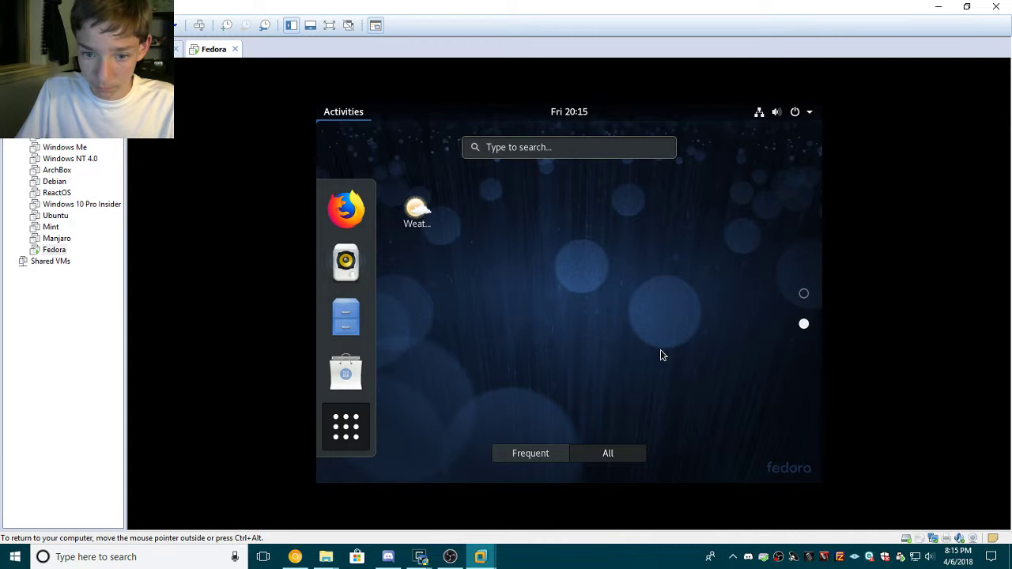
{"action": "scroll", "coordinate": [662, 356], "scroll_direction": "up", "scroll_amount": 1}
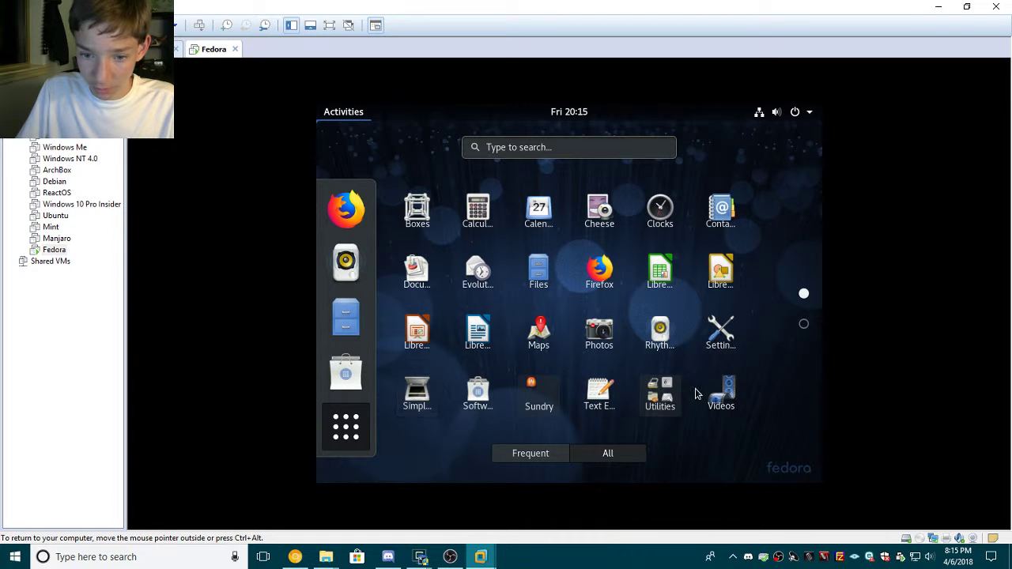
{"action": "left_click", "coordinate": [669, 397]}
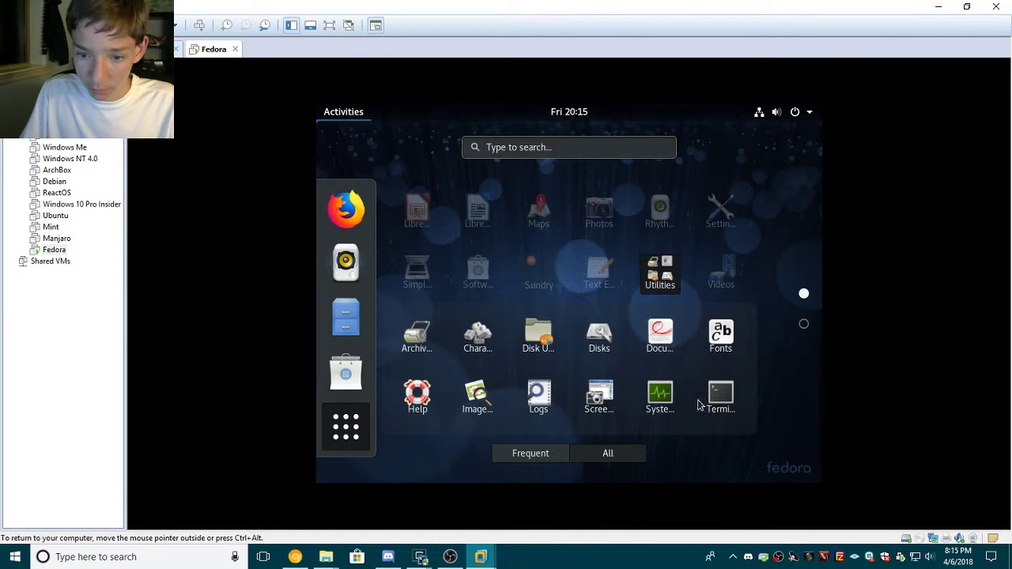
{"action": "left_click", "coordinate": [732, 401]}
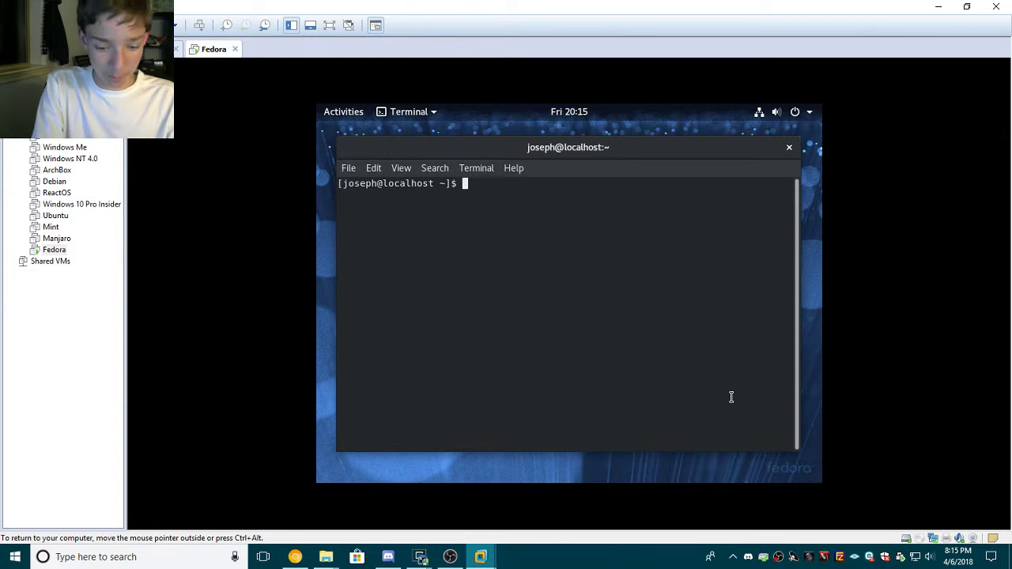
Run passwd in the terminal and submit the current password twice.
{"action": "type", "text": "passwd"}
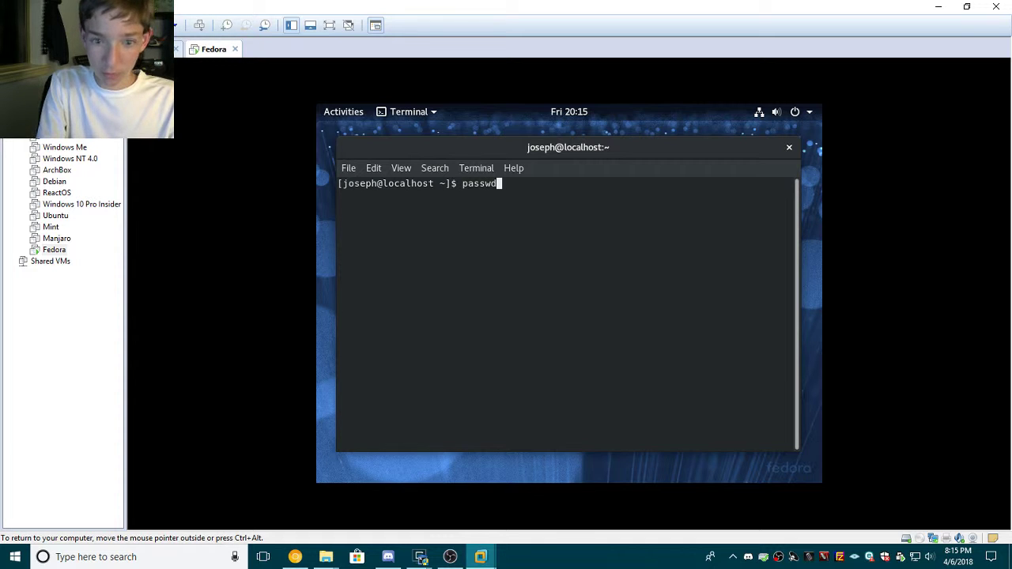
{"action": "key", "text": "Return"}
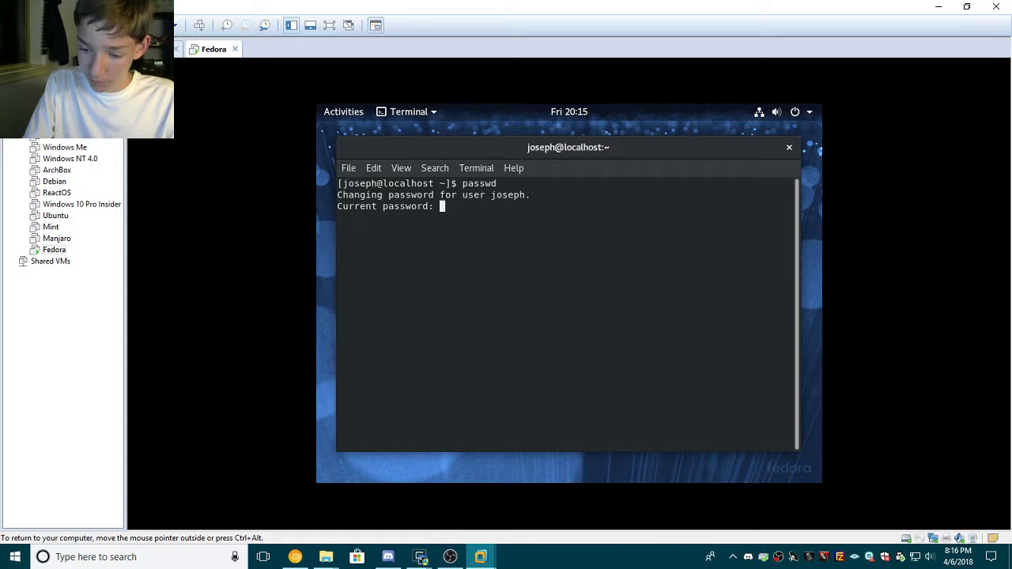
{"action": "key", "text": "Return"}
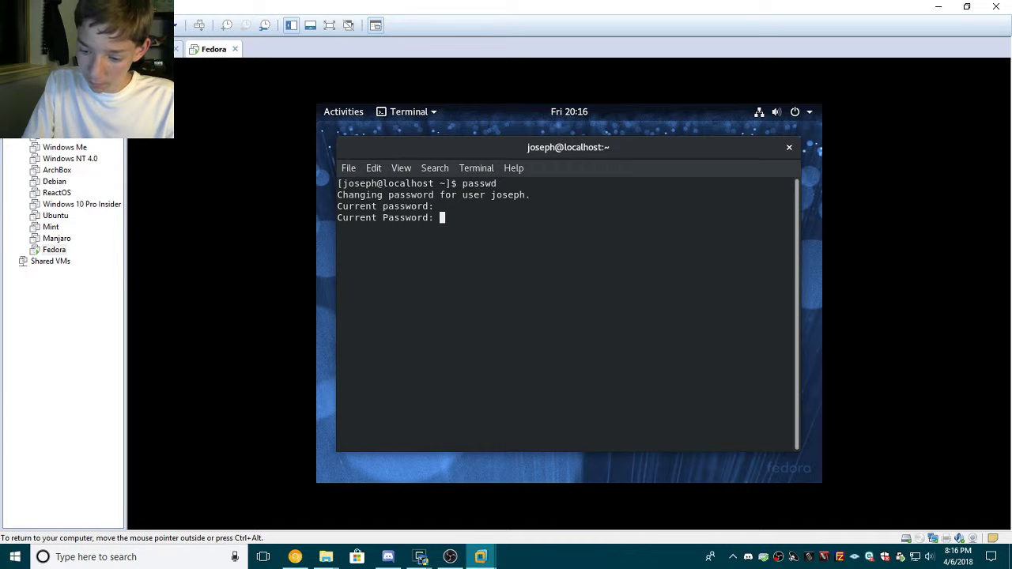
{"action": "key", "text": "Return"}
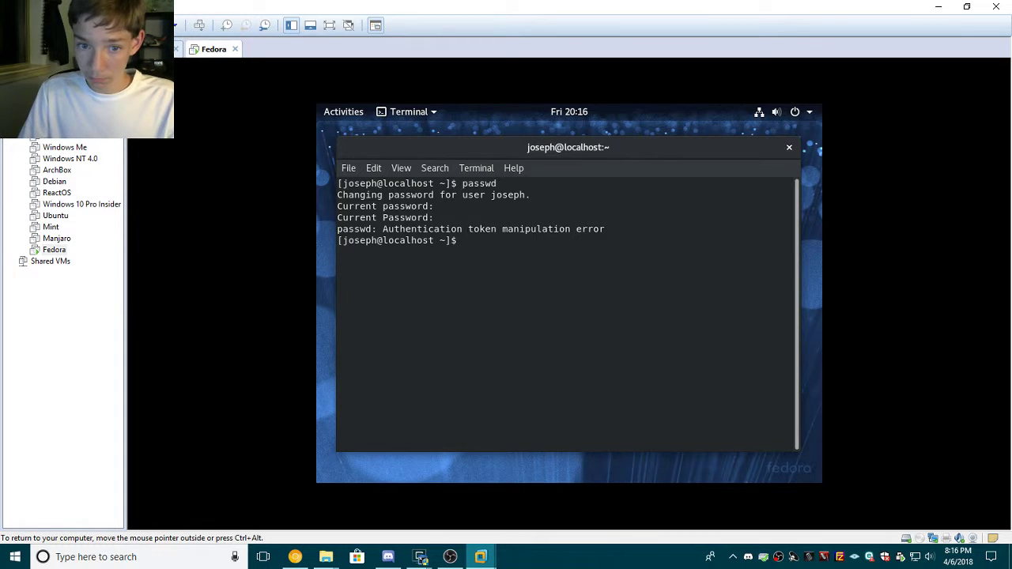
Rerun it as sudo passwd, enter the sudo and new root passwords, abort with Ctrl+C, and close Terminal.
{"action": "key", "text": "Up"}
{"action": "key", "text": "Left"}
{"action": "key", "text": "Left"}
{"action": "key", "text": "Left"}
{"action": "key", "text": "Left"}
{"action": "key", "text": "Left"}
{"action": "key", "text": "Left"}
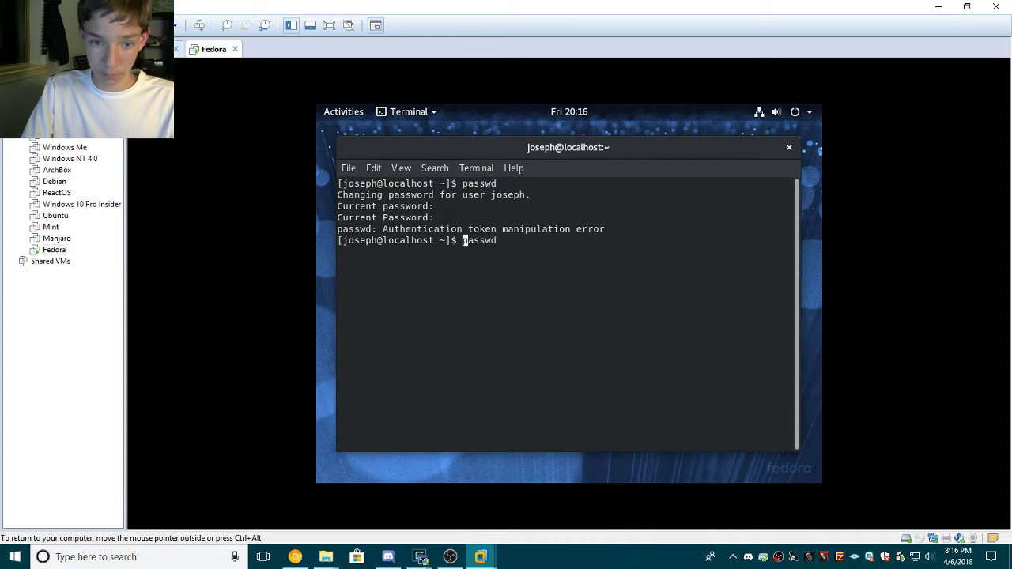
{"action": "type", "text": "sudo"}
{"action": "key", "text": "Return"}
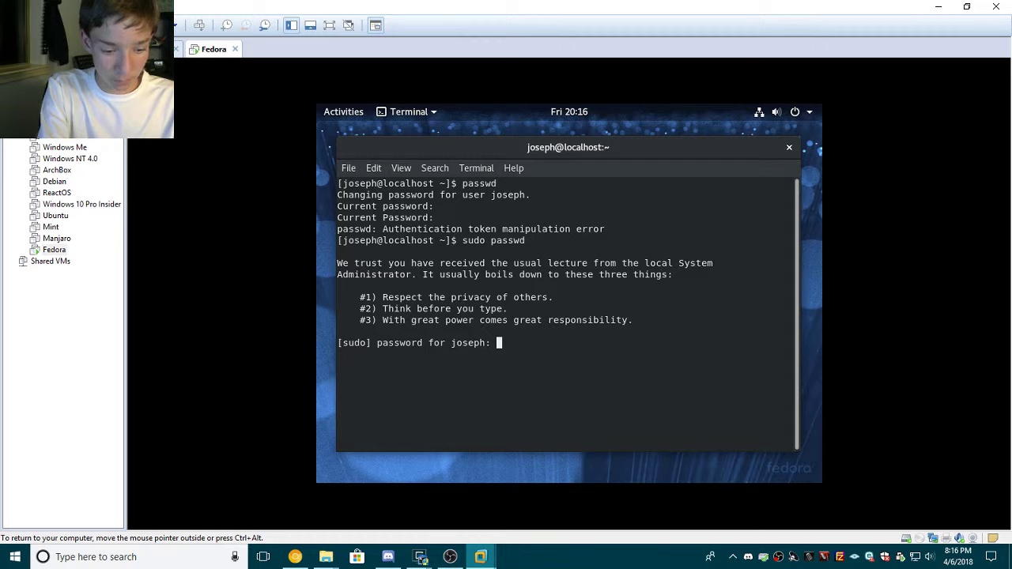
{"action": "key", "text": "Return"}
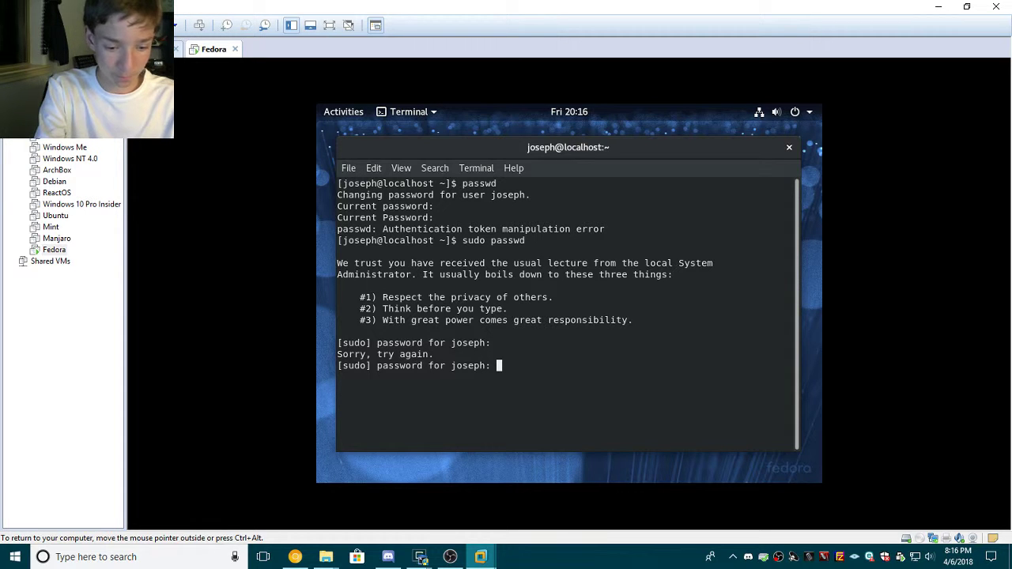
{"action": "key", "text": "Return"}
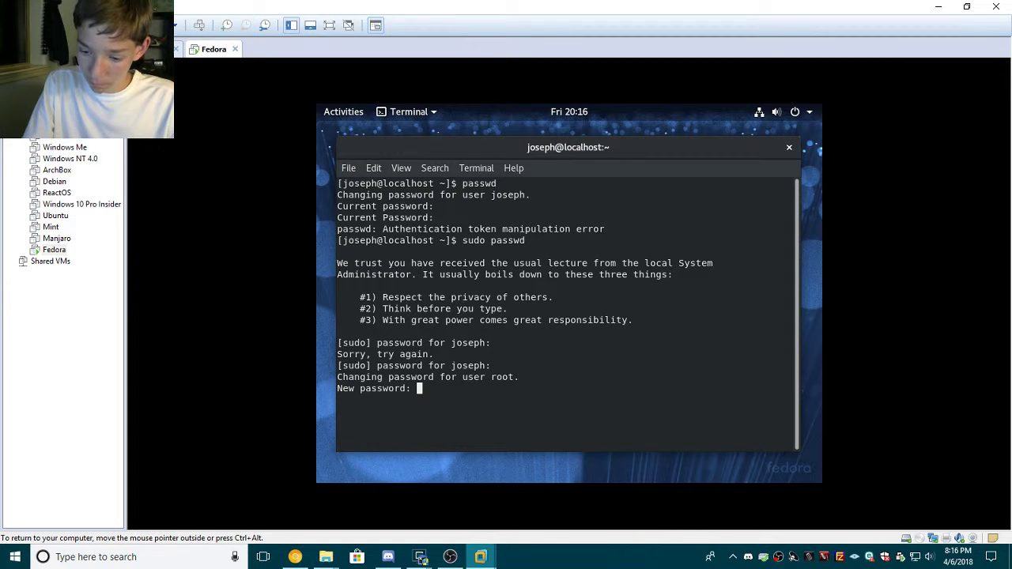
{"action": "key", "text": "Return"}
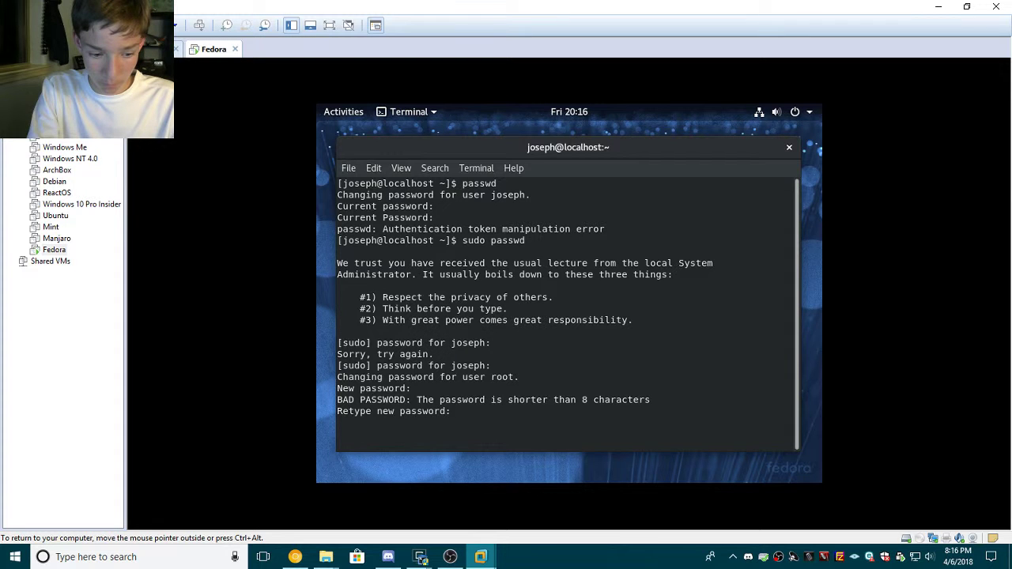
{"action": "key", "text": "Return"}
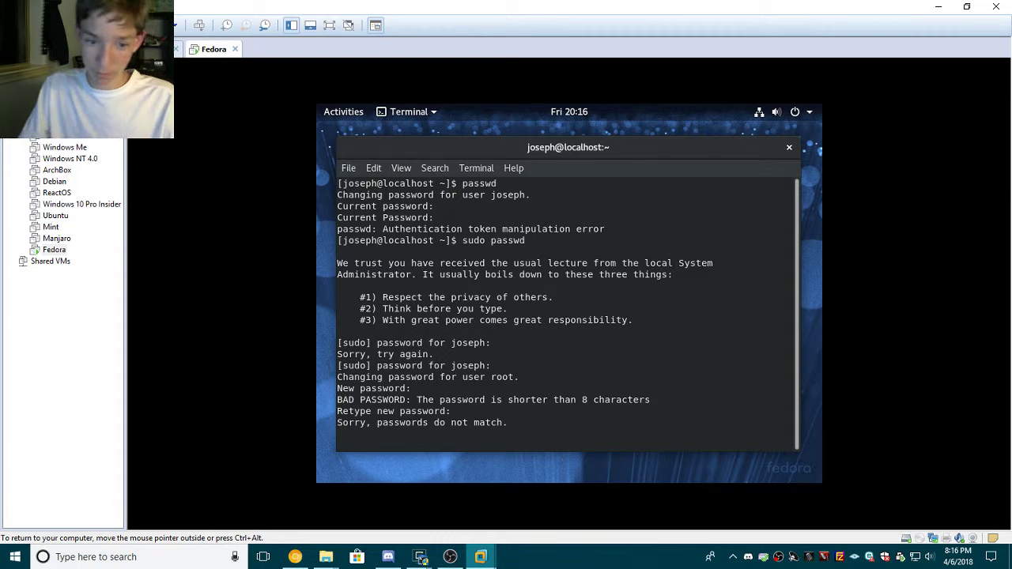
{"action": "key", "text": "ctrl+c"}
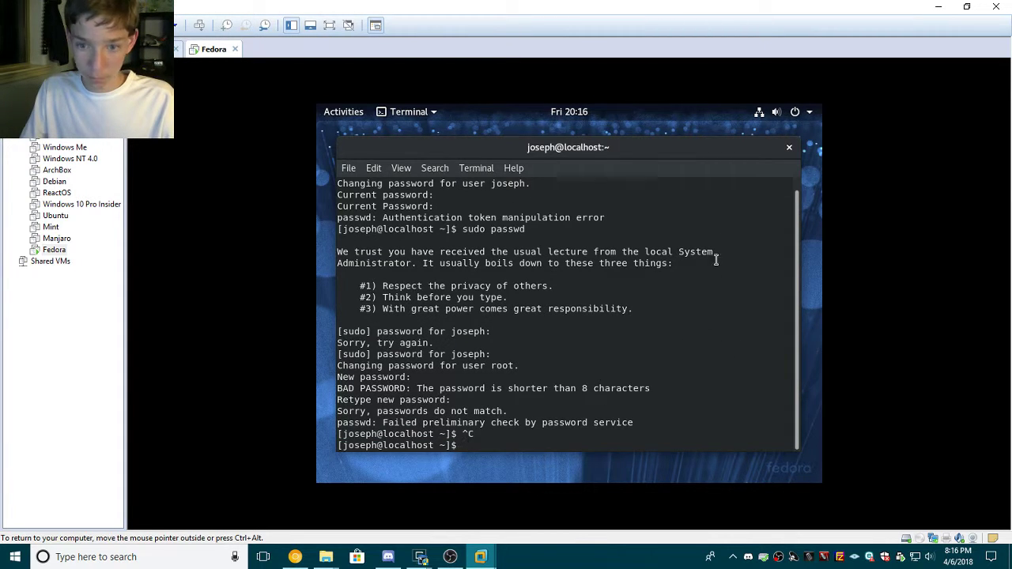
{"action": "left_click", "coordinate": [788, 150]}
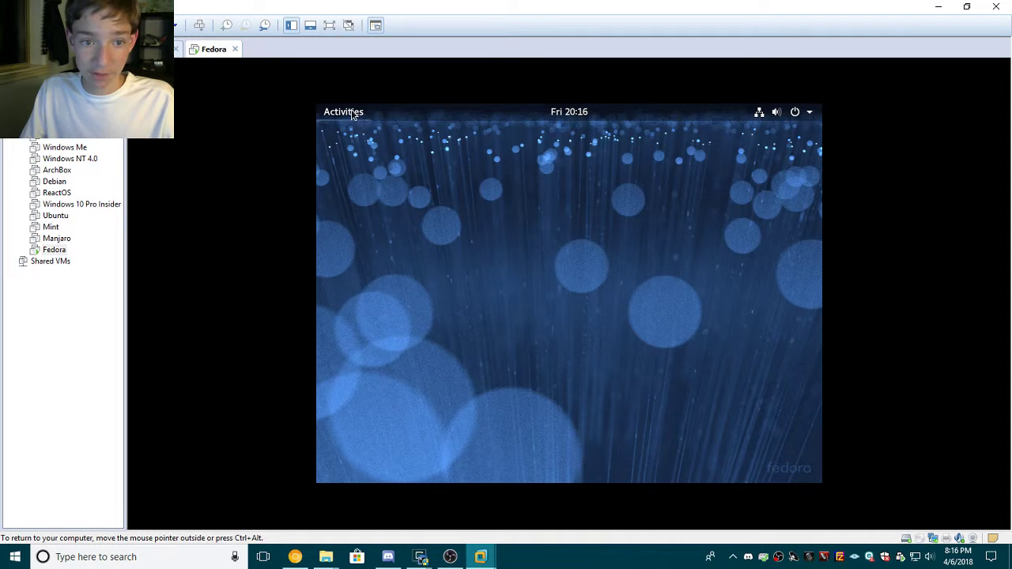
Launch GNOME Boxes from Show Applications after checking the Sundry folder.
{"action": "mouse_move", "coordinate": [318, 106]}
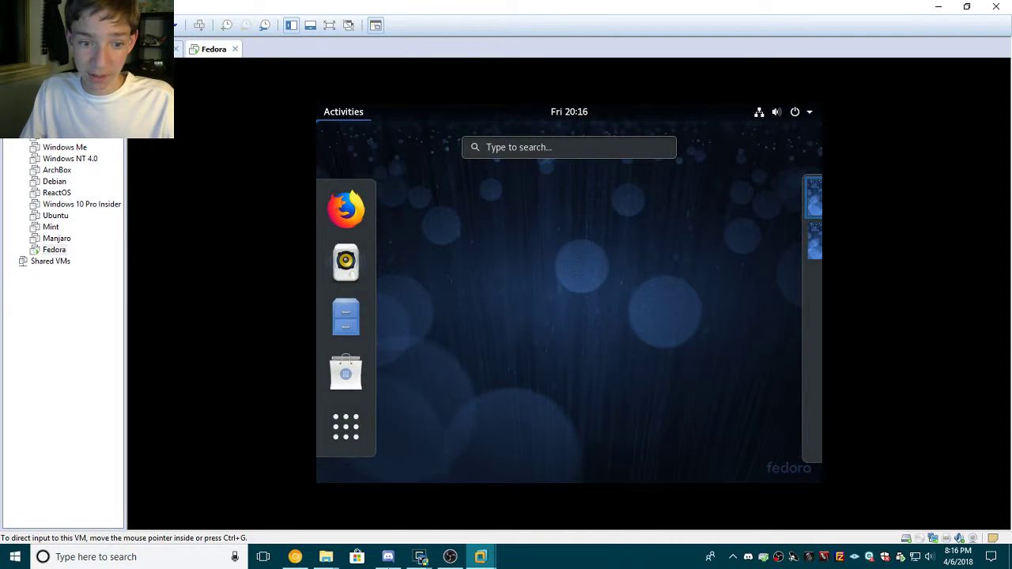
{"action": "left_click", "coordinate": [346, 427]}
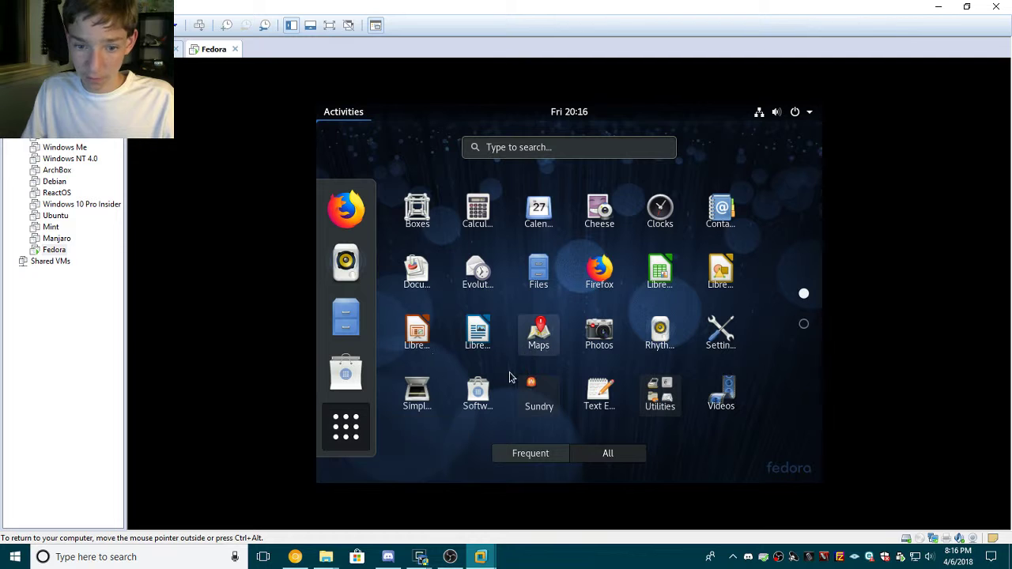
{"action": "left_click", "coordinate": [537, 395]}
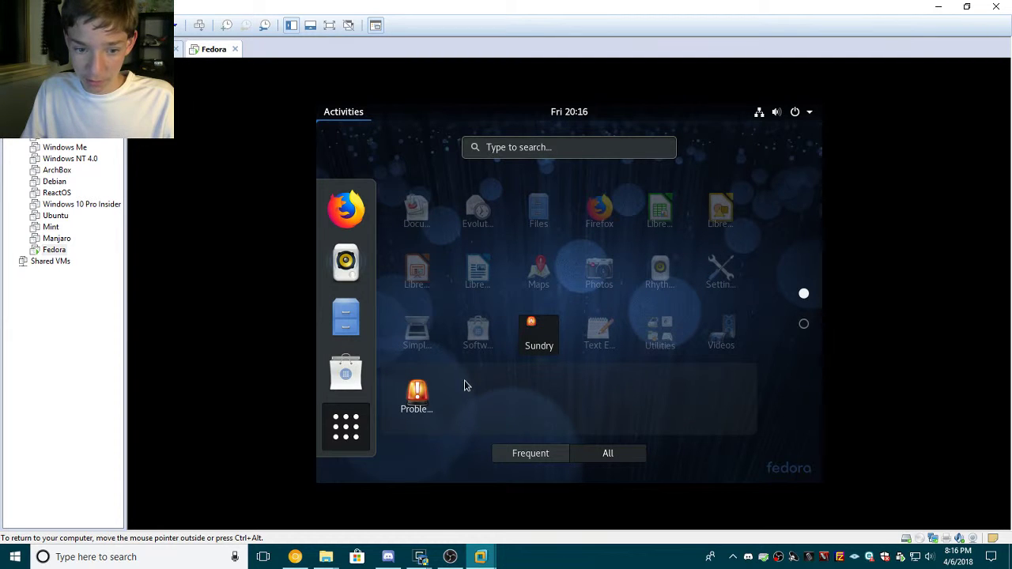
{"action": "left_click", "coordinate": [525, 339]}
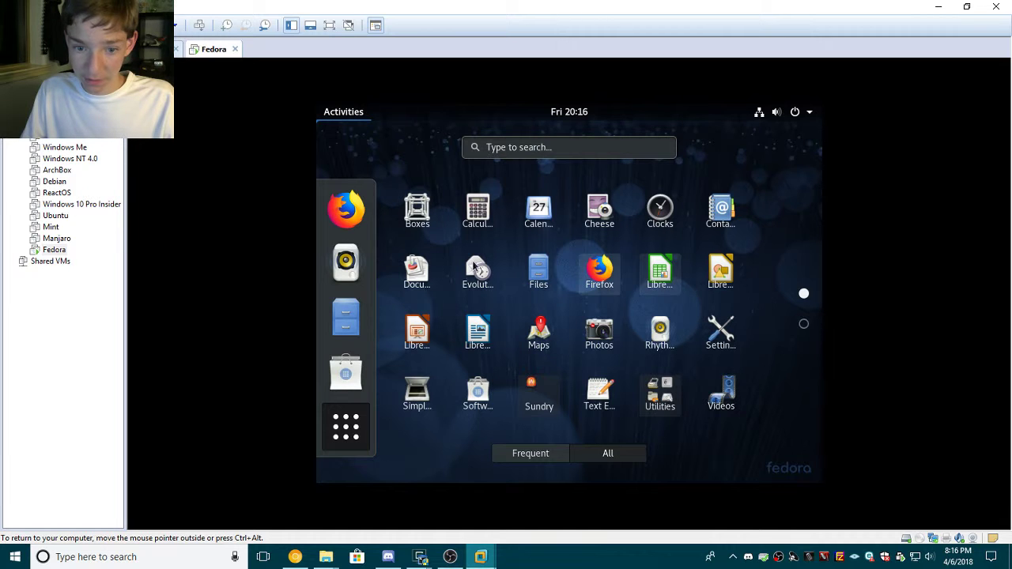
{"action": "left_click", "coordinate": [419, 212]}
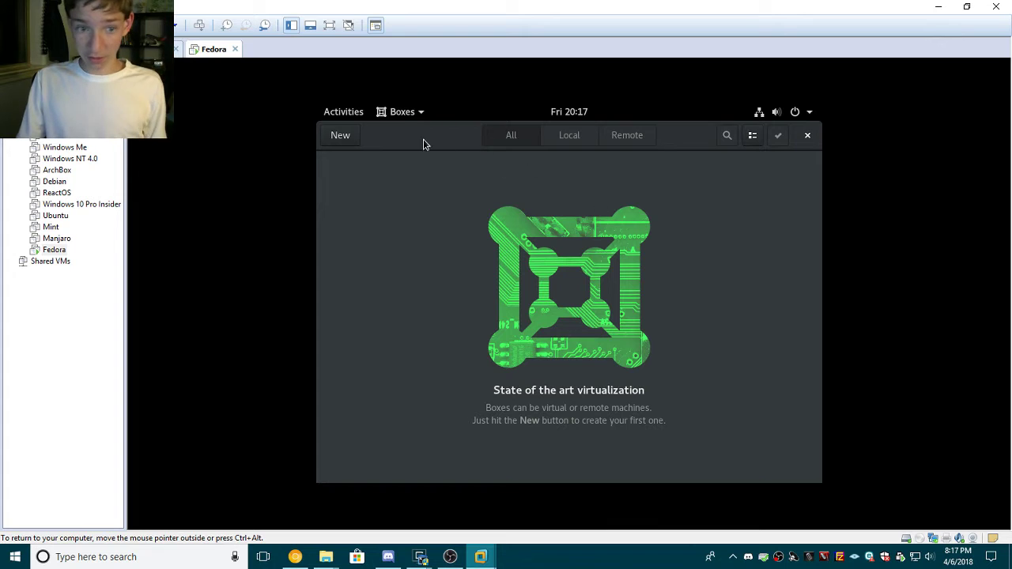
Cancel creating a new box with Esc, close Boxes, and show the Activities overview.
{"action": "left_click", "coordinate": [338, 136]}
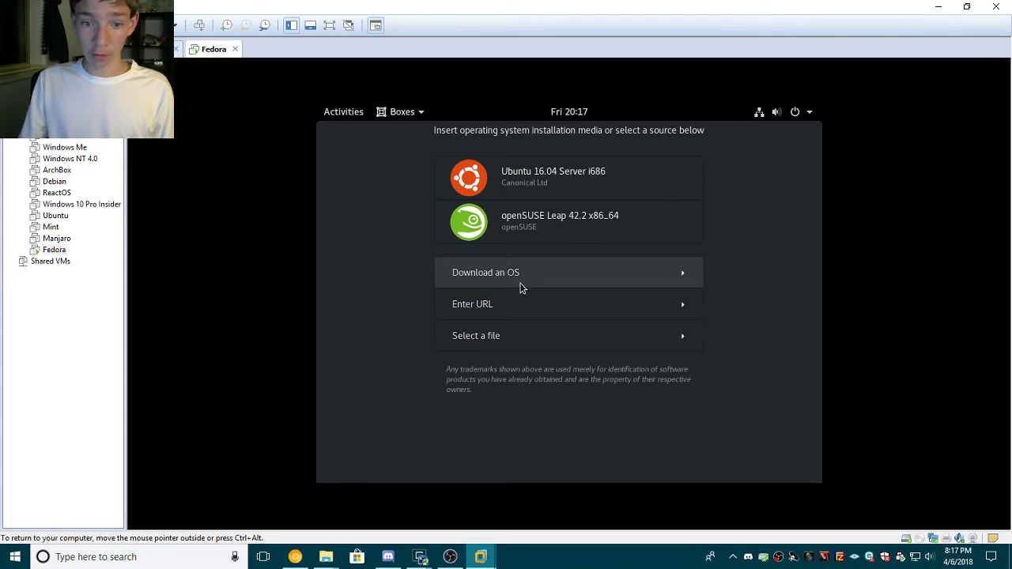
{"action": "key", "text": "Escape"}
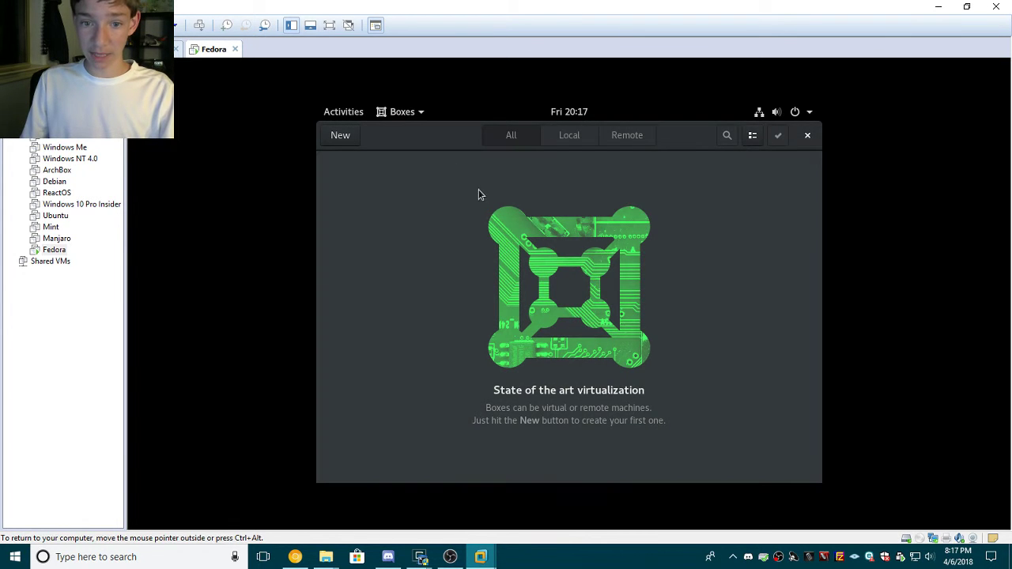
{"action": "left_click", "coordinate": [808, 136]}
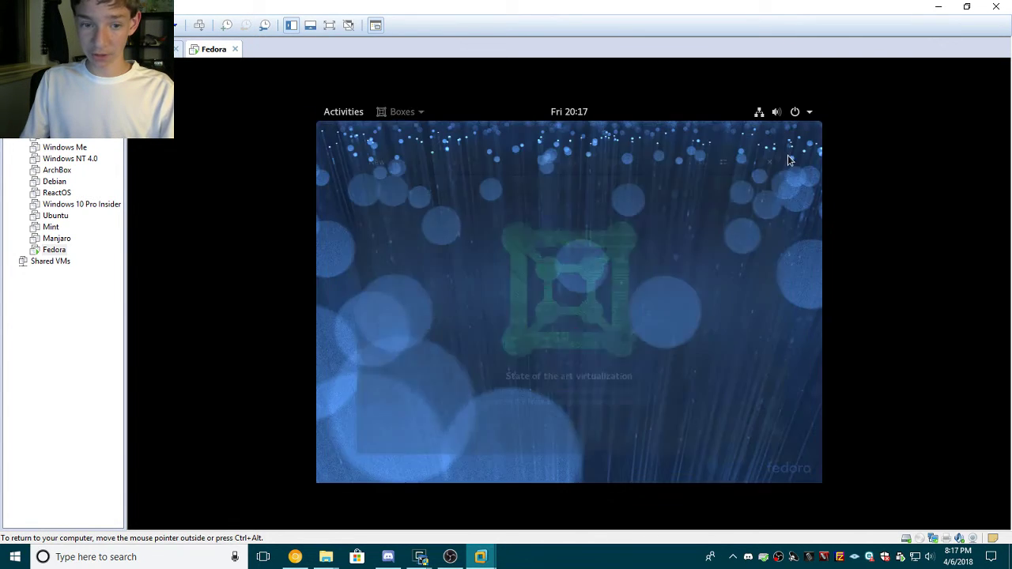
{"action": "left_click", "coordinate": [346, 112]}
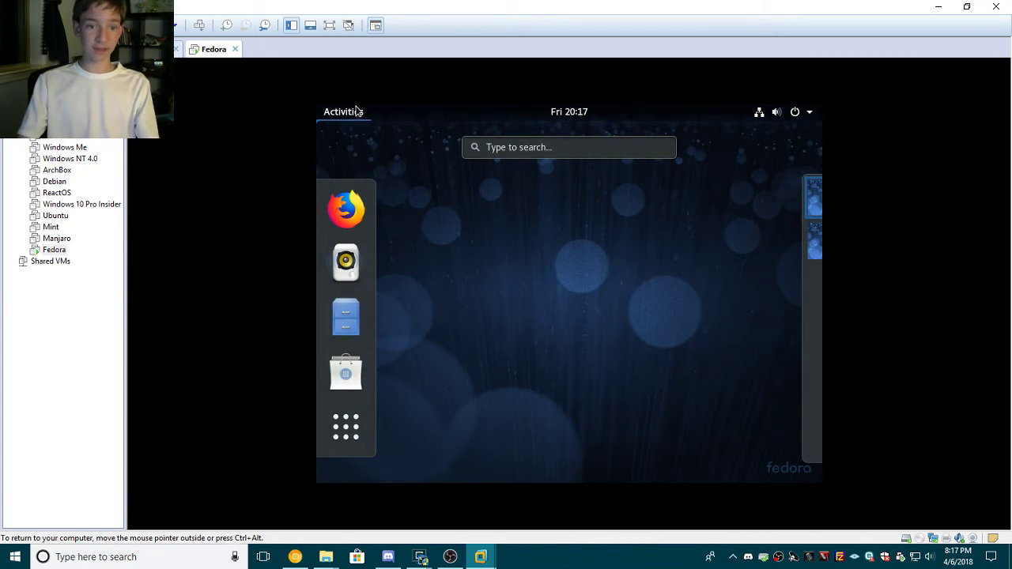